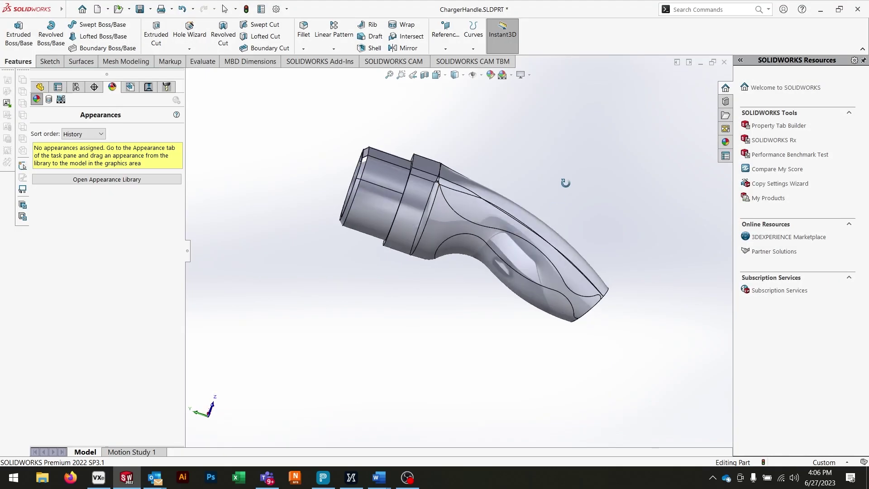
{"action": "middle_click_drag", "start_coordinate": [636, 197], "coordinate": [415, 150]}
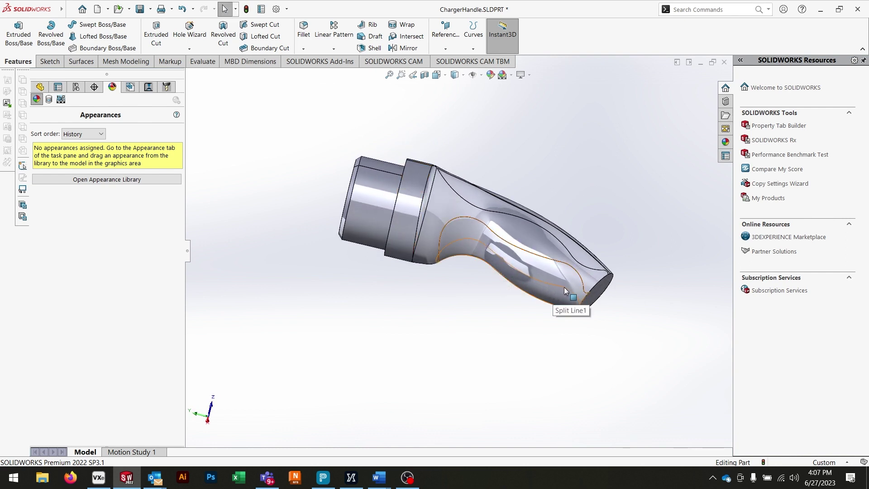
{"action": "middle_click_drag", "start_coordinate": [526, 257], "coordinate": [487, 202]}
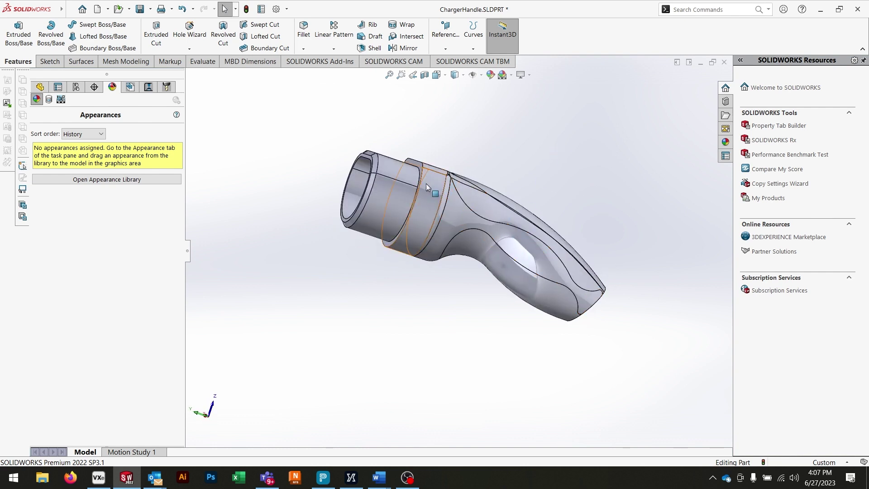
{"action": "mouse_move", "coordinate": [430, 189]}
{"action": "middle_mouse_down"}
{"action": "mouse_move", "coordinate": [484, 158]}
{"action": "mouse_move", "coordinate": [415, 197]}
{"action": "mouse_move", "coordinate": [436, 180]}
{"action": "middle_mouse_up"}
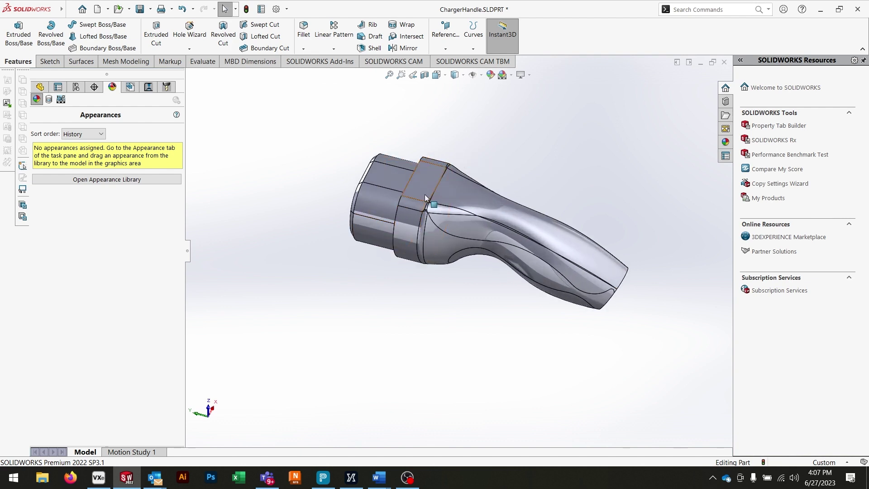
{"action": "middle_click_drag", "start_coordinate": [405, 254], "coordinate": [467, 177]}
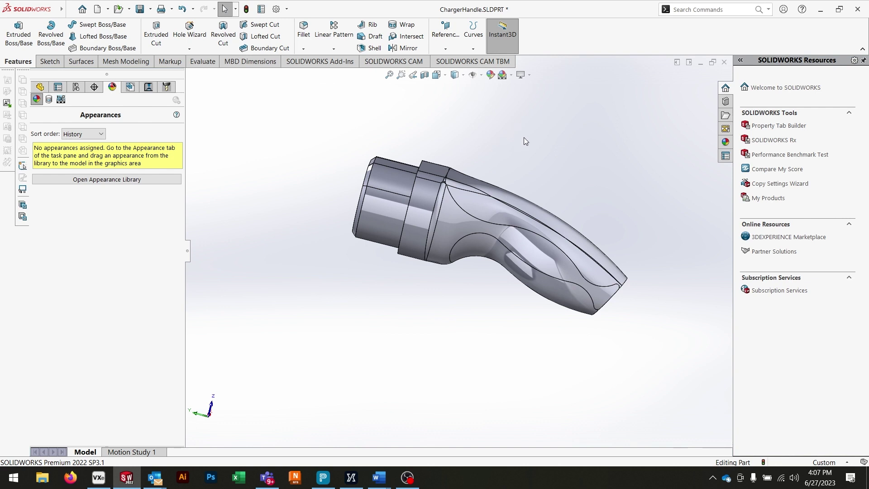
Color the collar faces of the charger handle together with Fillet5, Fillet7, Fillet8 and Fillet9 light yellow, RGB 255, 250, 135.
{"action": "left_click", "coordinate": [39, 87]}
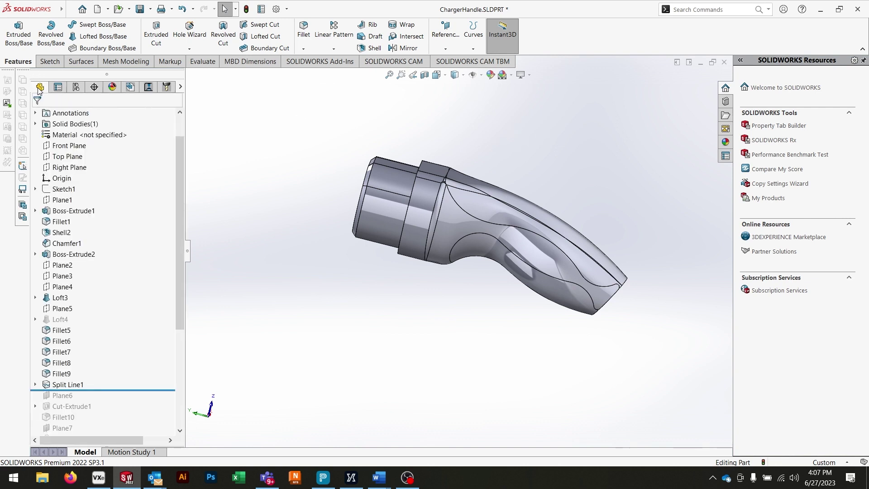
{"action": "scroll", "coordinate": [170, 200], "scroll_direction": "down", "scroll_amount": 5}
{"action": "key", "text": "f"}
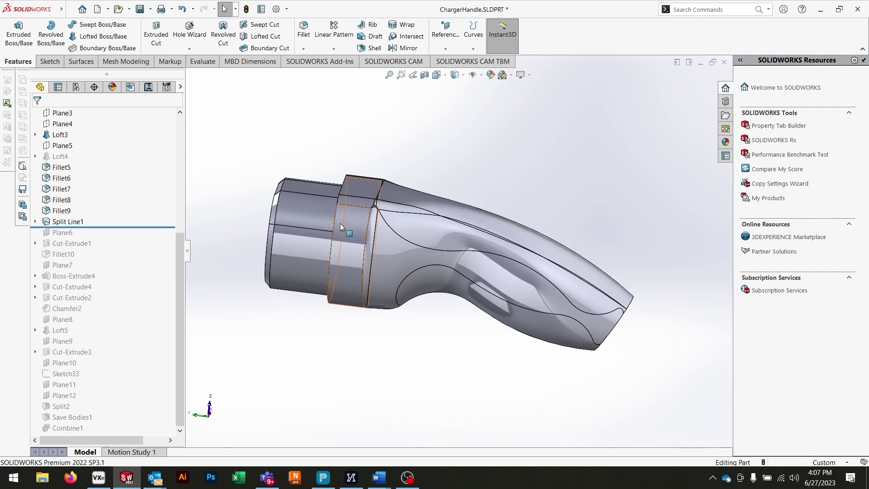
{"action": "left_click", "coordinate": [62, 168]}
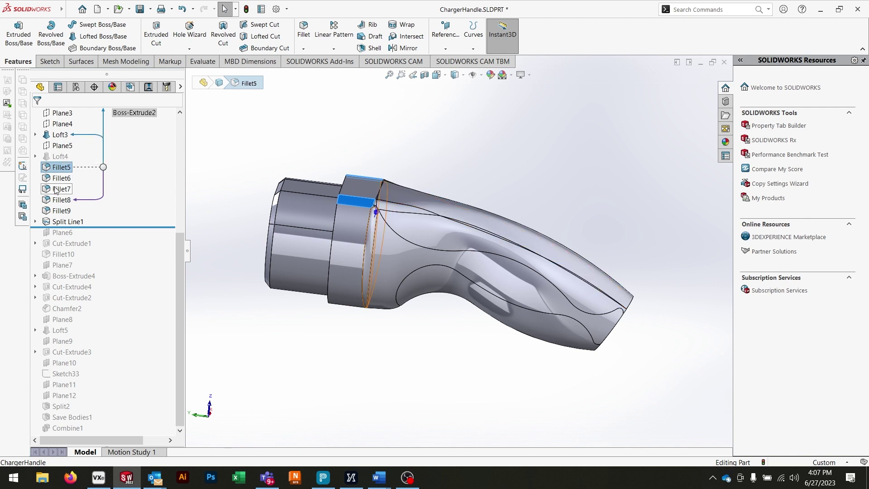
{"action": "left_click", "coordinate": [56, 189], "text": "ctrl"}
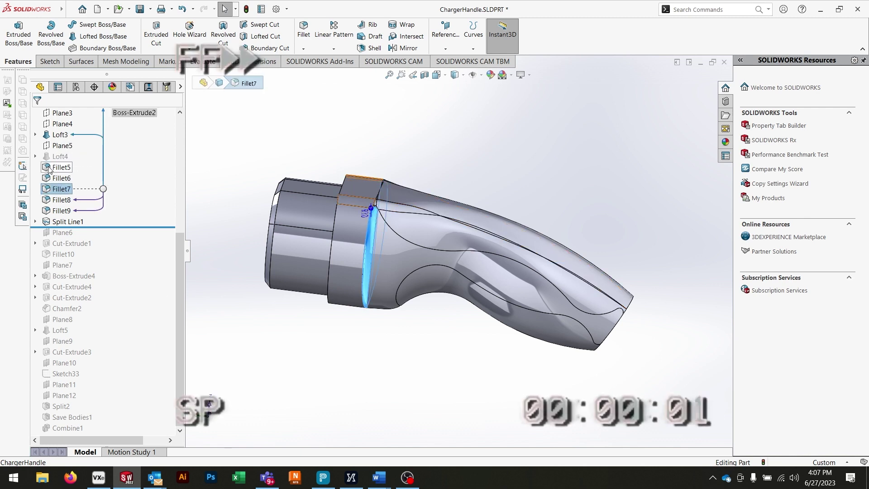
{"action": "left_click", "coordinate": [57, 202], "text": "ctrl"}
{"action": "scroll", "coordinate": [56, 203], "scroll_direction": "up", "scroll_amount": 1}
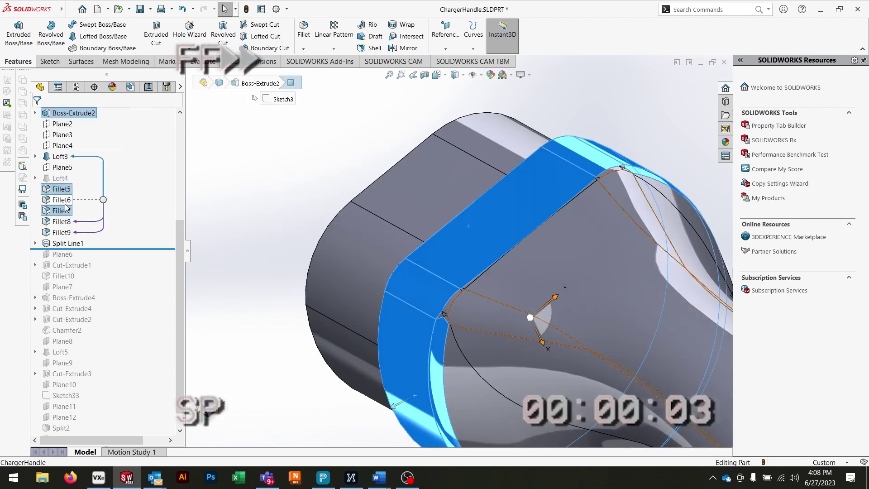
{"action": "left_click", "coordinate": [60, 232], "text": "ctrl"}
{"action": "scroll", "coordinate": [455, 292], "scroll_direction": "up", "scroll_amount": 5}
{"action": "right_click", "coordinate": [447, 284]}
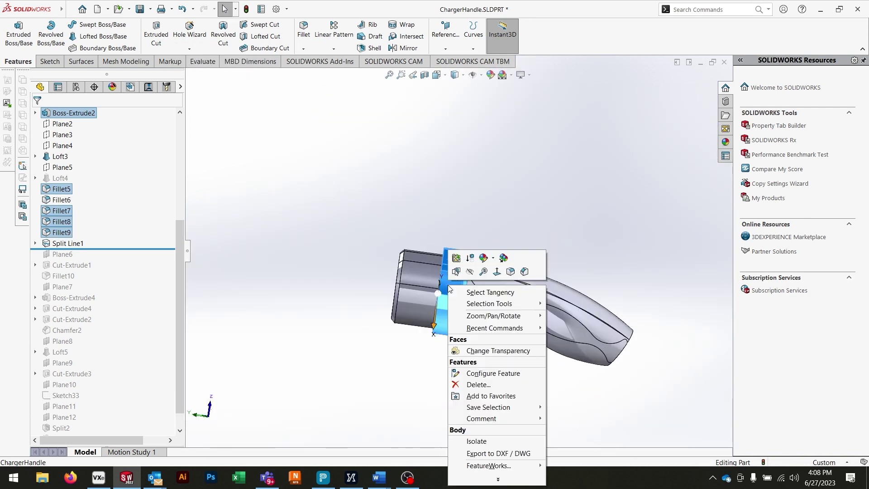
{"action": "left_click", "coordinate": [493, 258]}
{"action": "left_click", "coordinate": [508, 280]}
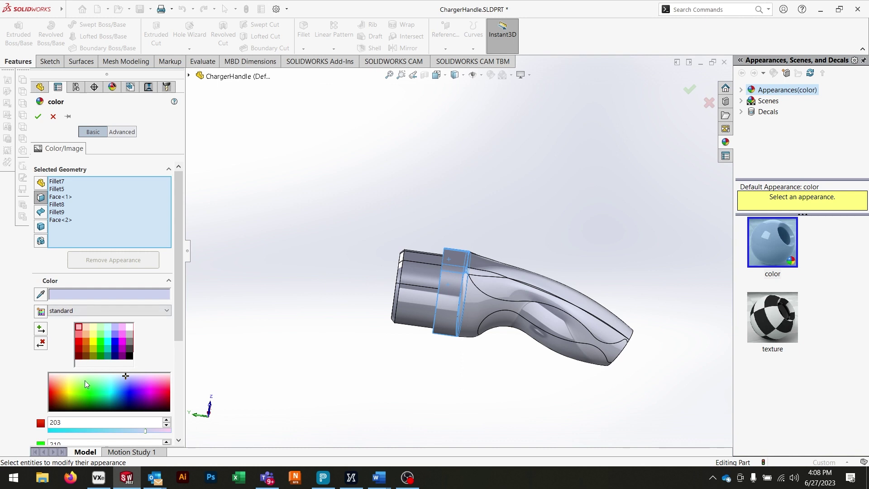
{"action": "left_click", "coordinate": [78, 381]}
{"action": "left_click_drag", "start_coordinate": [70, 384], "coordinate": [69, 384]}
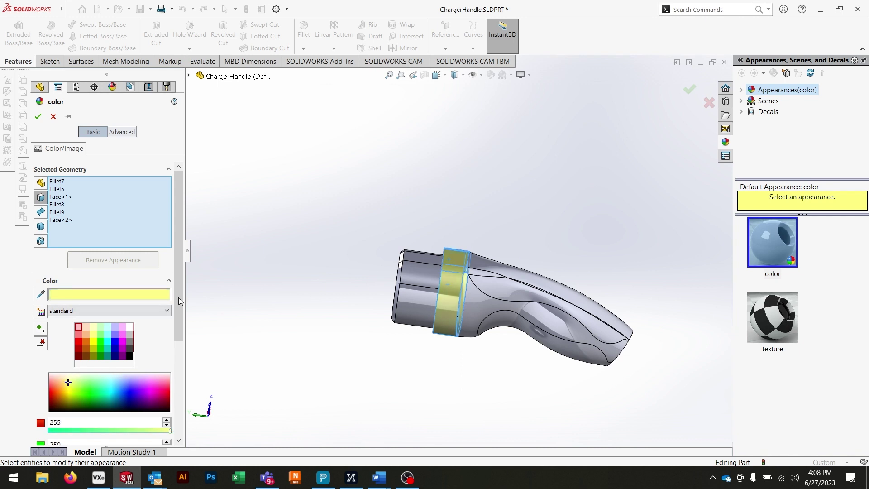
{"action": "left_click", "coordinate": [38, 117]}
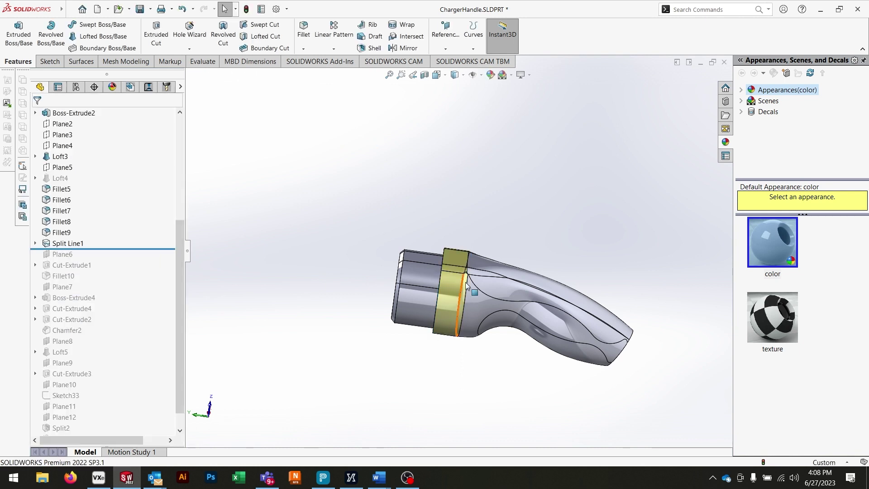
Apply a green color to only the finger-grip face bounded by Split Line1 on the underside of the handle.
{"action": "left_click", "coordinate": [532, 338]}
{"action": "mouse_move", "coordinate": [533, 338]}
{"action": "middle_mouse_down"}
{"action": "mouse_move", "coordinate": [517, 257]}
{"action": "mouse_move", "coordinate": [520, 198]}
{"action": "mouse_move", "coordinate": [492, 310]}
{"action": "middle_mouse_up"}
{"action": "right_click", "coordinate": [493, 309]}
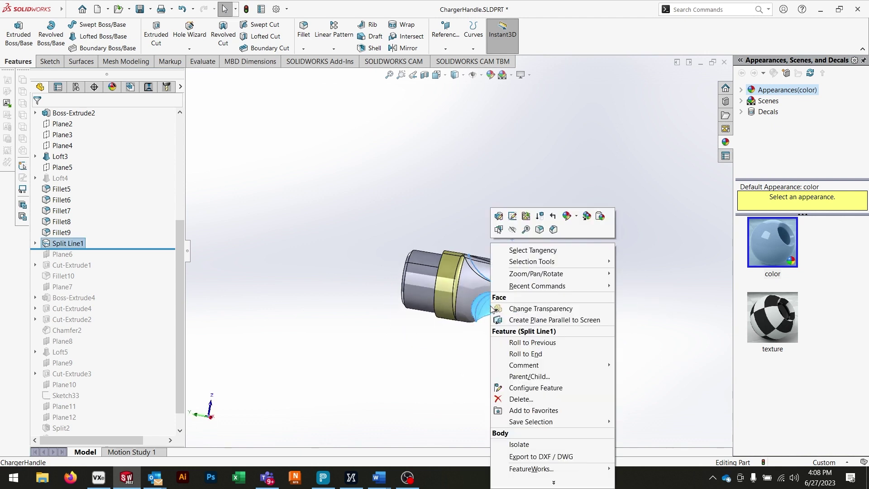
{"action": "left_click", "coordinate": [578, 219]}
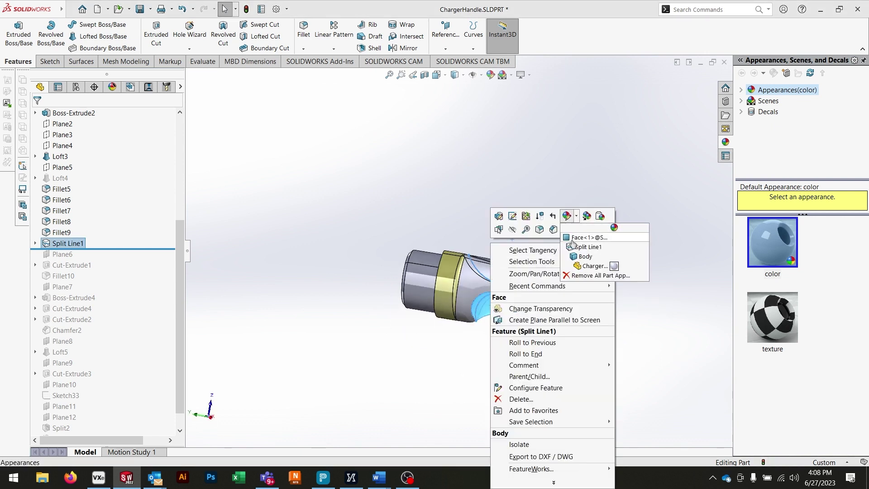
{"action": "left_click", "coordinate": [589, 234]}
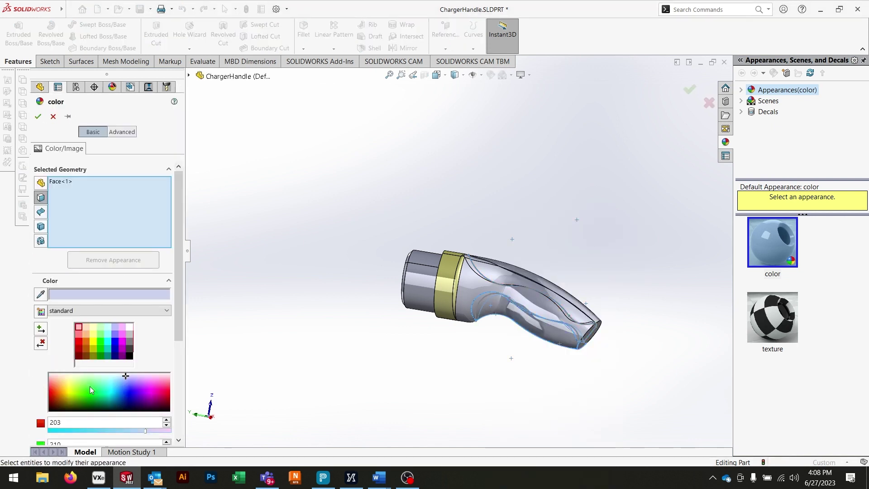
{"action": "left_click", "coordinate": [90, 389]}
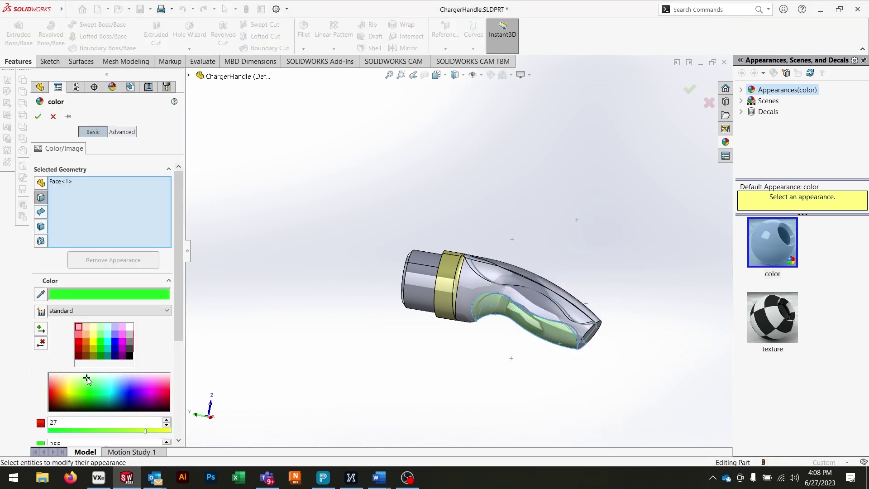
{"action": "mouse_move", "coordinate": [85, 392]}
{"action": "left_mouse_down"}
{"action": "mouse_move", "coordinate": [92, 379]}
{"action": "mouse_move", "coordinate": [89, 388]}
{"action": "left_mouse_up"}
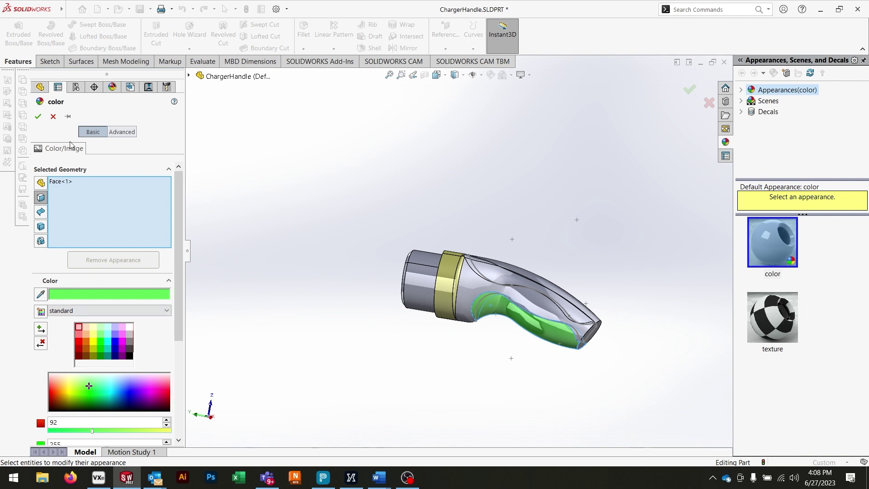
{"action": "left_click", "coordinate": [38, 116]}
Save the charger handle part, rebuilding the document before saving.
{"action": "middle_click_drag", "start_coordinate": [523, 241], "coordinate": [483, 192]}
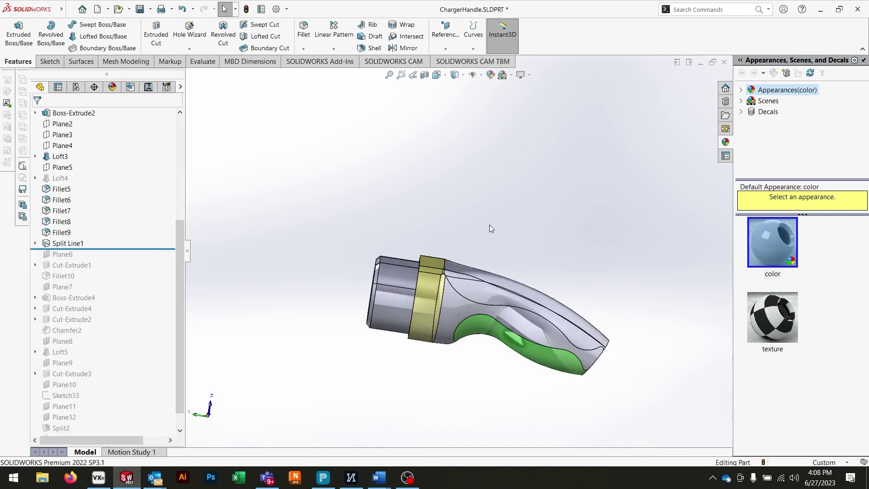
{"action": "left_click", "coordinate": [140, 9]}
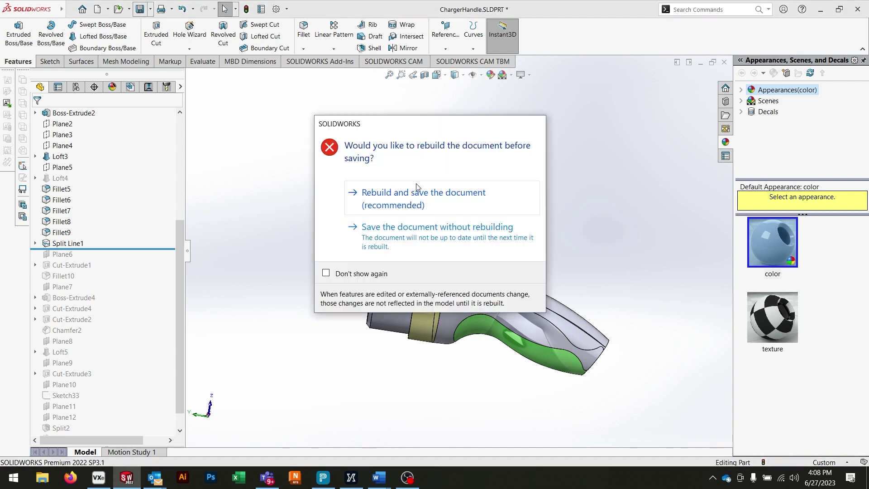
{"action": "left_click", "coordinate": [433, 198]}
Switch to KeyShot and import ChargerHandle.SLDPRT with calculated tessellation at quality 0.878 and NURBS data included.
{"action": "left_click", "coordinate": [821, 9]}
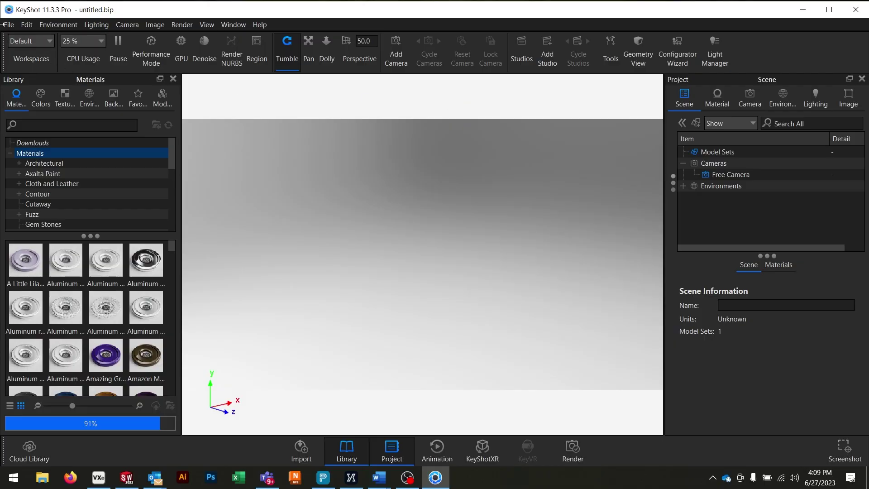
{"action": "left_click", "coordinate": [8, 24]}
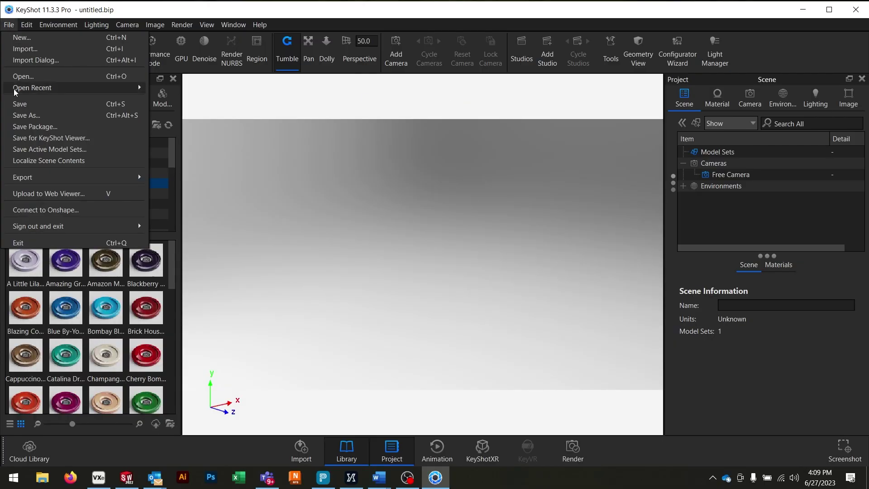
{"action": "left_click", "coordinate": [40, 50]}
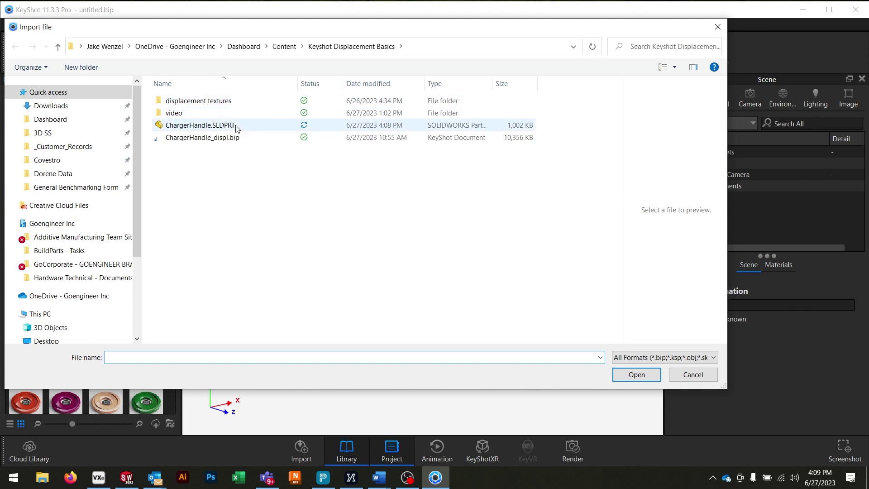
{"action": "left_click", "coordinate": [219, 128]}
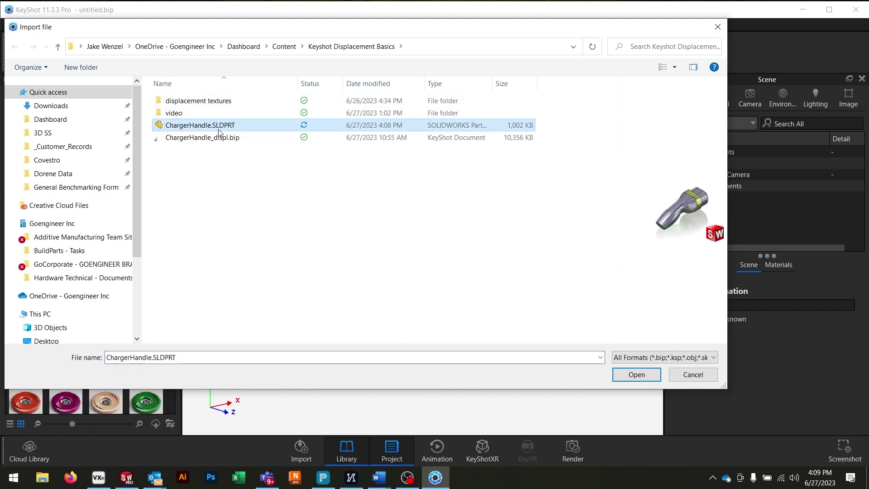
{"action": "left_click", "coordinate": [636, 374]}
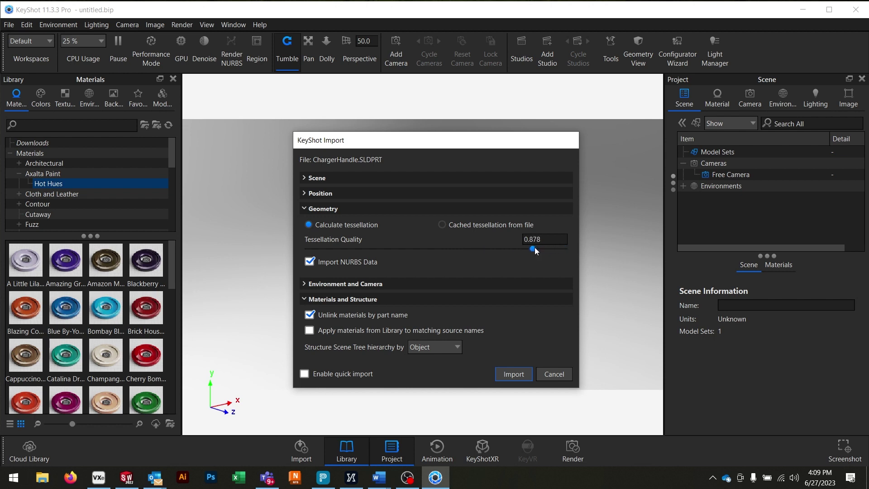
{"action": "left_click", "coordinate": [510, 374]}
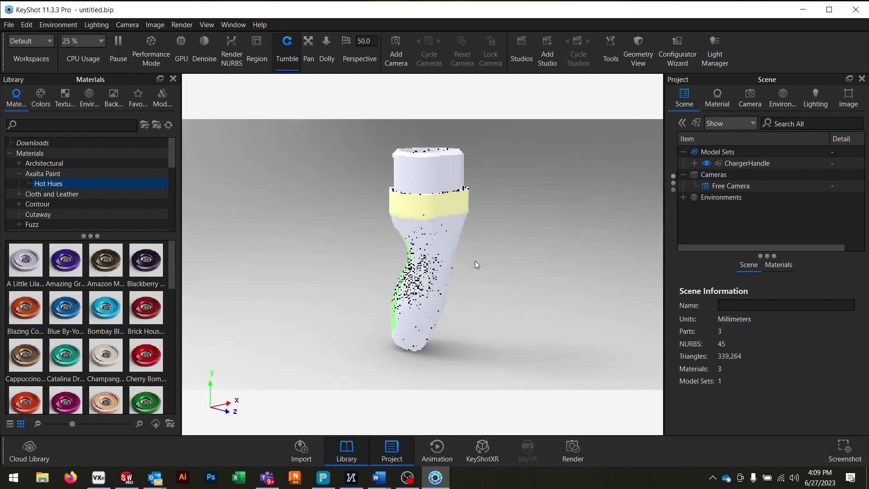
Turn the imported handle so its green grip faces the camera and enable GPU rendering mode.
{"action": "left_click_drag", "start_coordinate": [473, 262], "coordinate": [628, 270]}
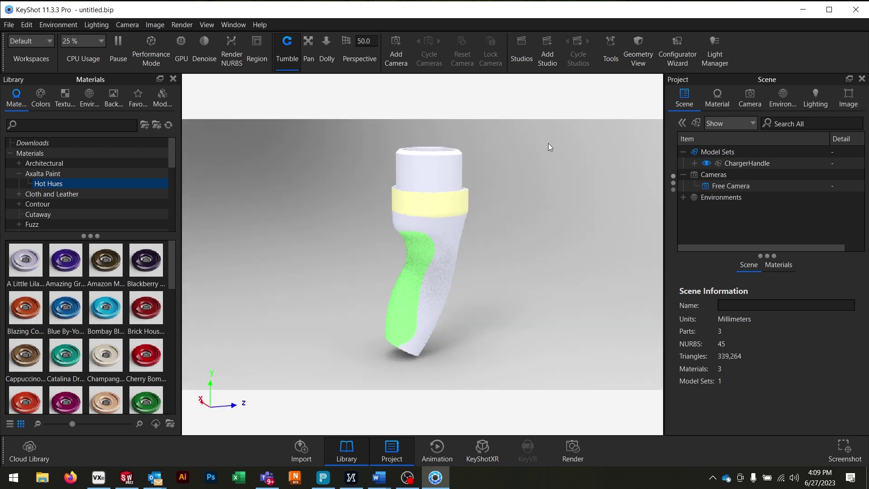
{"action": "key", "text": "ctrl+g"}
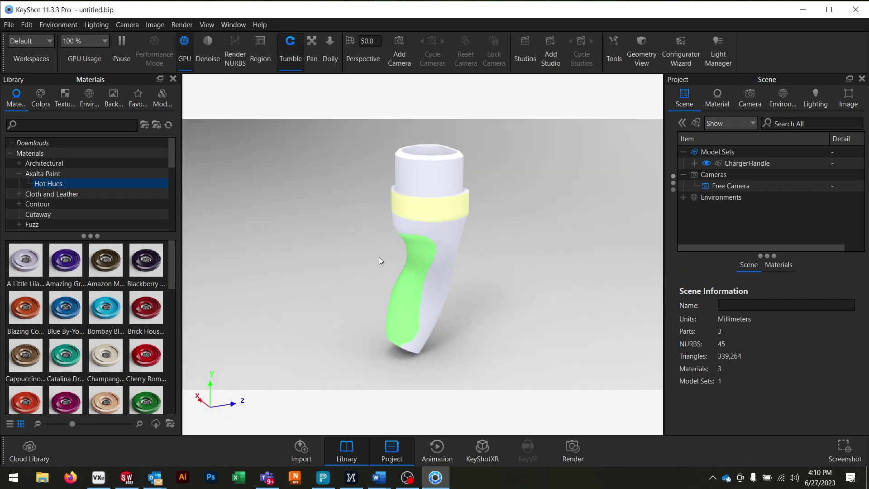
Examine the triangle mesh on the handle's green grip, body and collar in the Geometry View.
{"action": "left_click", "coordinate": [632, 50]}
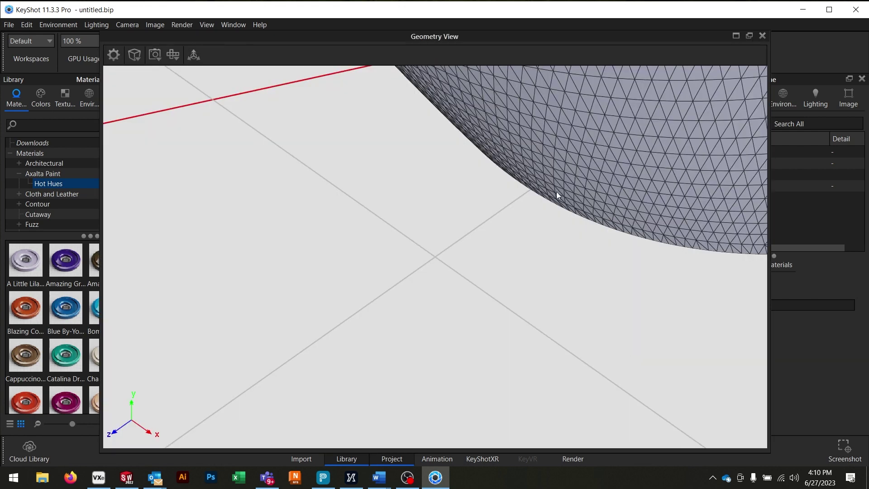
{"action": "scroll", "coordinate": [555, 192], "scroll_direction": "down", "scroll_amount": 5}
{"action": "left_click_drag", "start_coordinate": [539, 194], "coordinate": [448, 204]}
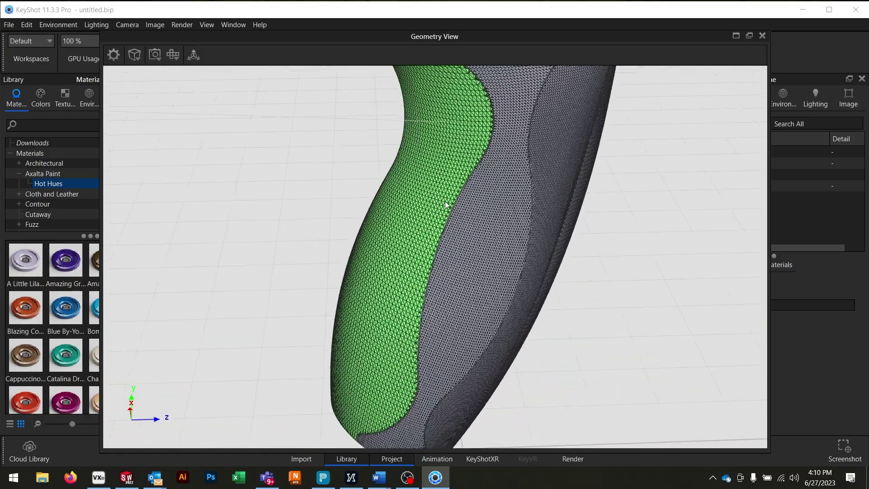
{"action": "scroll", "coordinate": [459, 210], "scroll_direction": "up", "scroll_amount": 10}
{"action": "scroll", "coordinate": [456, 209], "scroll_direction": "down", "scroll_amount": 8}
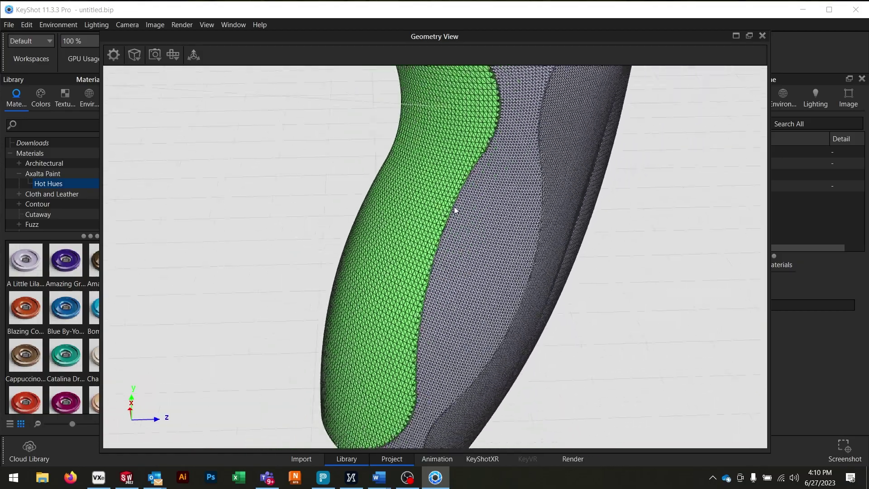
{"action": "mouse_move", "coordinate": [454, 206]}
{"action": "left_mouse_down"}
{"action": "mouse_move", "coordinate": [452, 221]}
{"action": "mouse_move", "coordinate": [443, 221]}
{"action": "mouse_move", "coordinate": [568, 224]}
{"action": "mouse_move", "coordinate": [494, 225]}
{"action": "mouse_move", "coordinate": [474, 177]}
{"action": "mouse_move", "coordinate": [442, 225]}
{"action": "mouse_move", "coordinate": [441, 205]}
{"action": "left_mouse_up"}
{"action": "scroll", "coordinate": [442, 205], "scroll_direction": "up", "scroll_amount": 3}
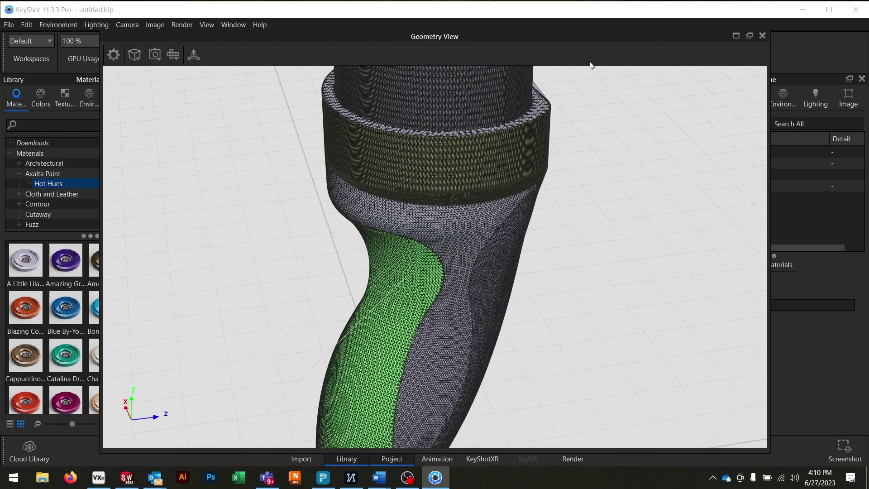
{"action": "mouse_move", "coordinate": [443, 161]}
{"action": "left_mouse_down"}
{"action": "mouse_move", "coordinate": [454, 155]}
{"action": "mouse_move", "coordinate": [442, 163]}
{"action": "left_mouse_up"}
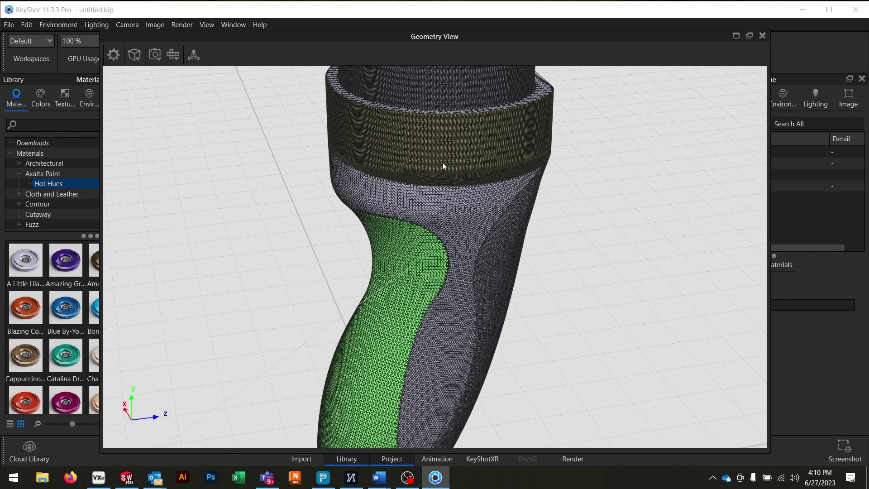
{"action": "left_click", "coordinate": [762, 36]}
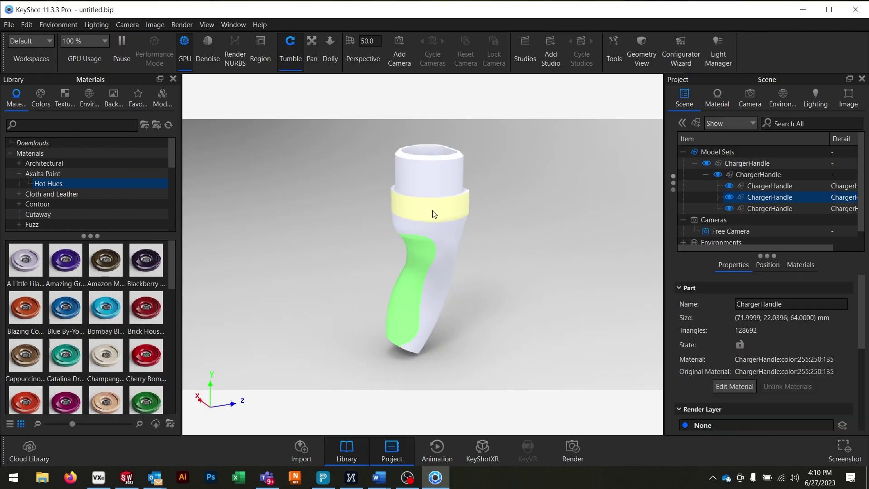
Open the Material Graph for the handle's green grip material.
{"action": "left_click", "coordinate": [708, 99]}
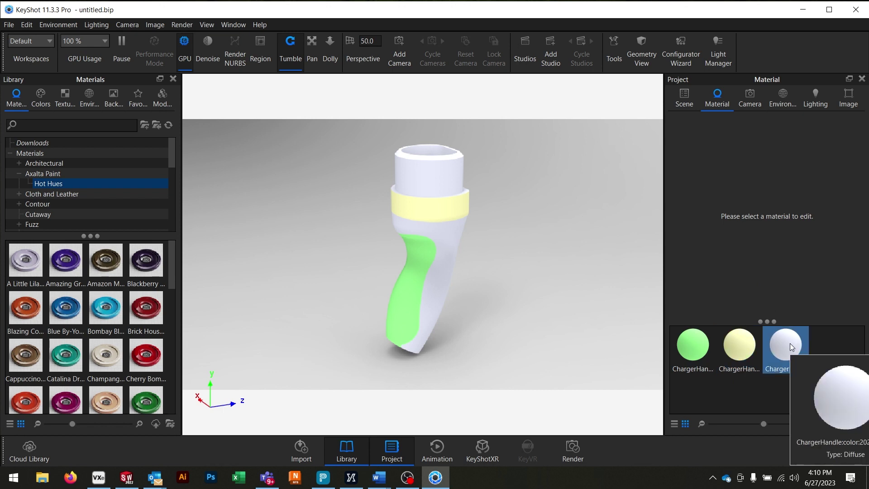
{"action": "right_click", "coordinate": [690, 354]}
{"action": "left_click", "coordinate": [730, 357]}
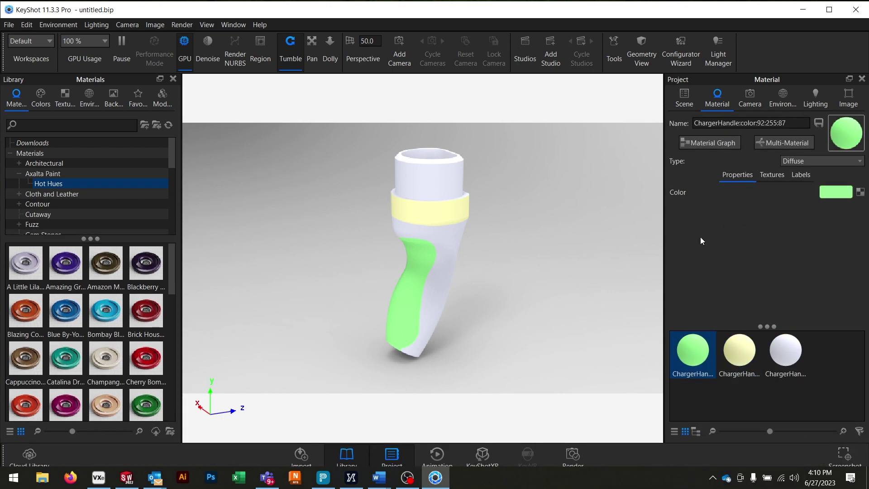
{"action": "right_click", "coordinate": [695, 355]}
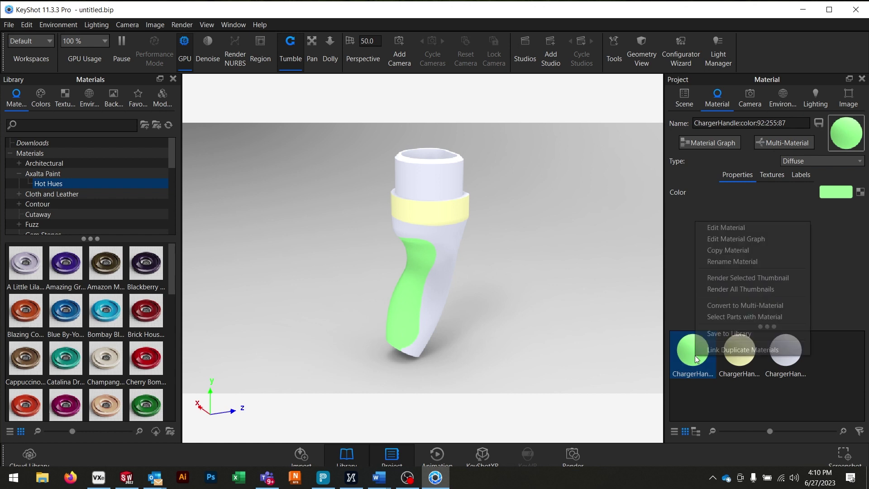
{"action": "left_click", "coordinate": [755, 240]}
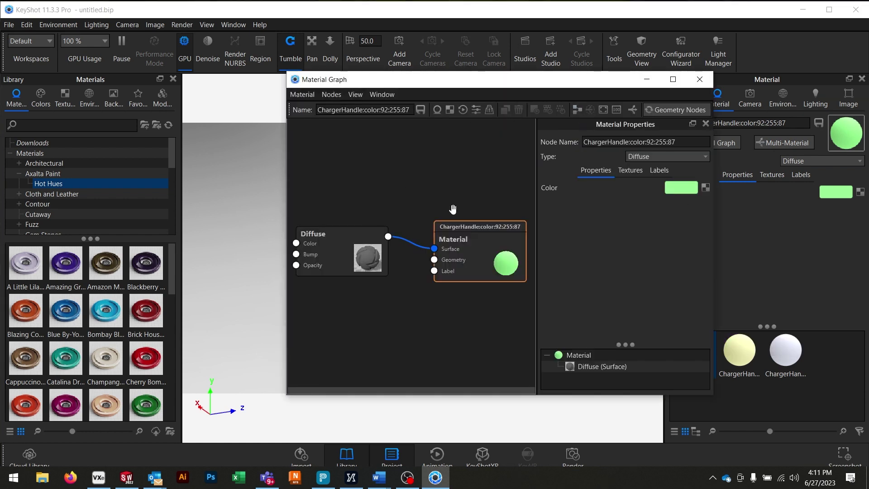
Rearrange the graph so the Diffuse node sits above the Material node, leaving room for geometry nodes.
{"action": "scroll", "coordinate": [450, 206], "scroll_direction": "down", "scroll_amount": 2}
{"action": "left_click_drag", "start_coordinate": [450, 79], "coordinate": [415, 89]}
{"action": "left_click_drag", "start_coordinate": [332, 253], "coordinate": [338, 217]}
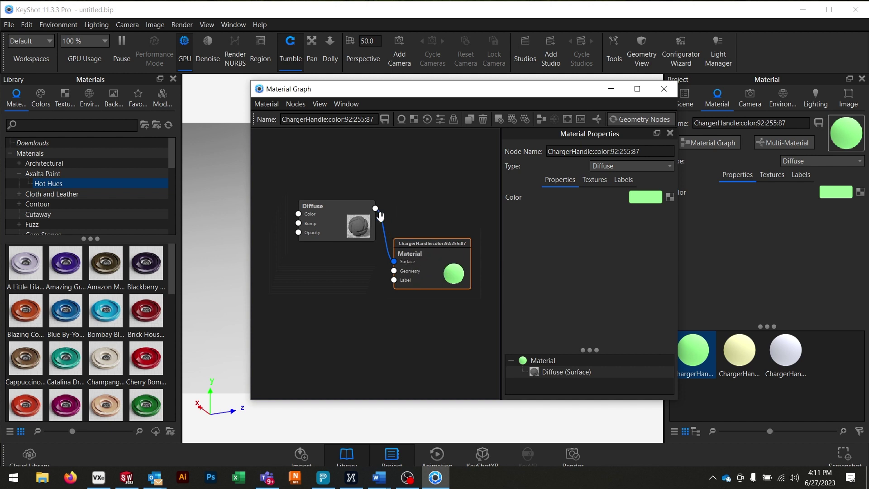
{"action": "left_click_drag", "start_coordinate": [335, 224], "coordinate": [331, 199]}
{"action": "scroll", "coordinate": [421, 337], "scroll_direction": "up", "scroll_amount": 3}
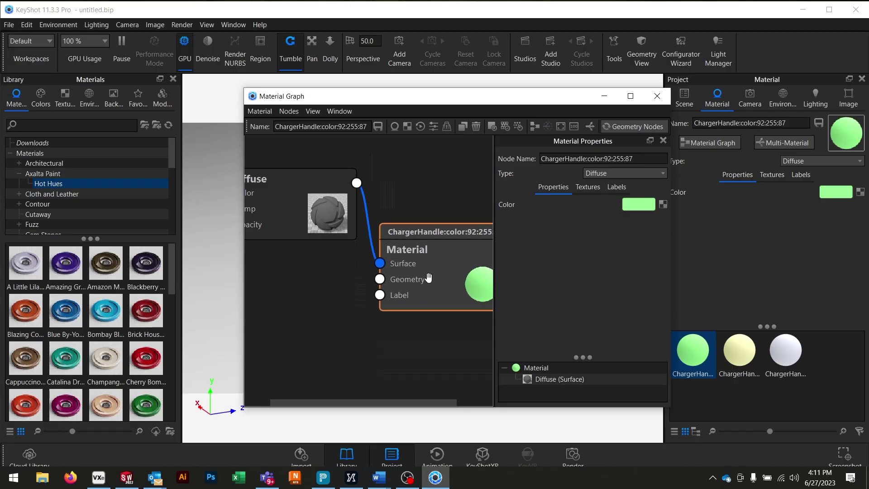
{"action": "scroll", "coordinate": [416, 281], "scroll_direction": "down", "scroll_amount": 2}
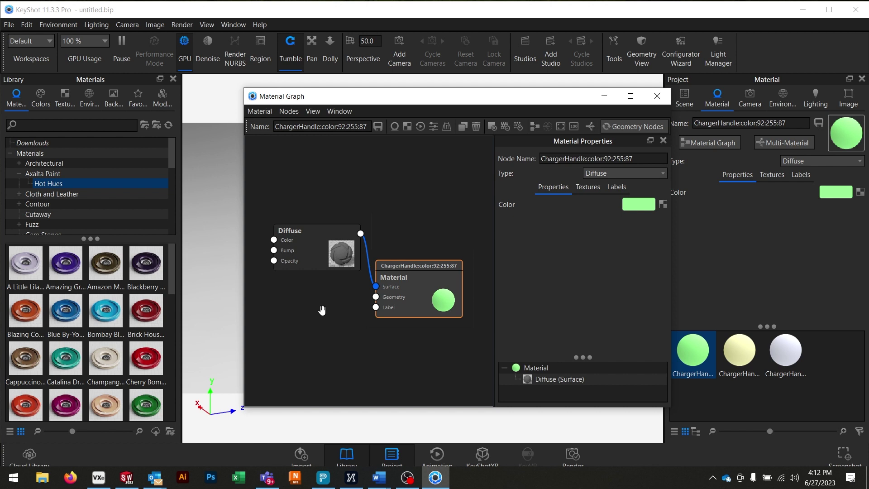
Add a Displace geometry node to the graph and place it below the Diffuse node.
{"action": "right_click", "coordinate": [309, 316]}
{"action": "mouse_move", "coordinate": [370, 332]}
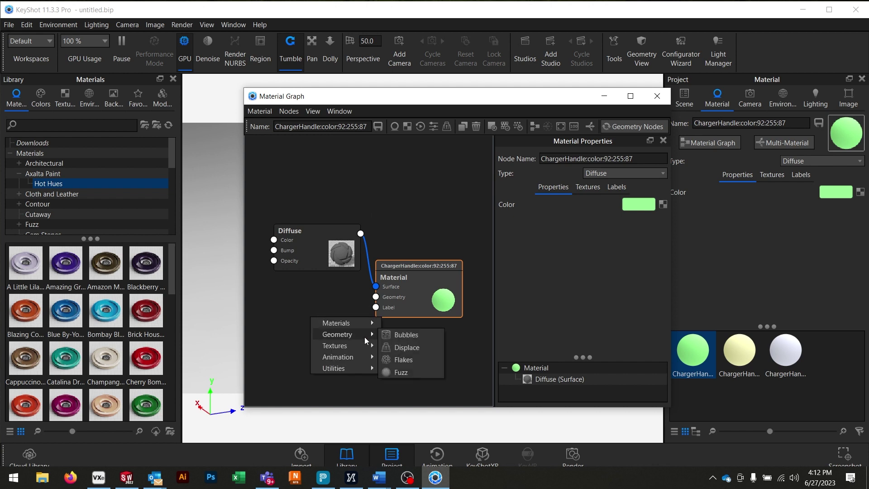
{"action": "left_click", "coordinate": [431, 349]}
{"action": "left_click_drag", "start_coordinate": [383, 341], "coordinate": [364, 309]}
Add a Texture Map node and place it before the Displace node in the graph.
{"action": "right_click", "coordinate": [414, 365]}
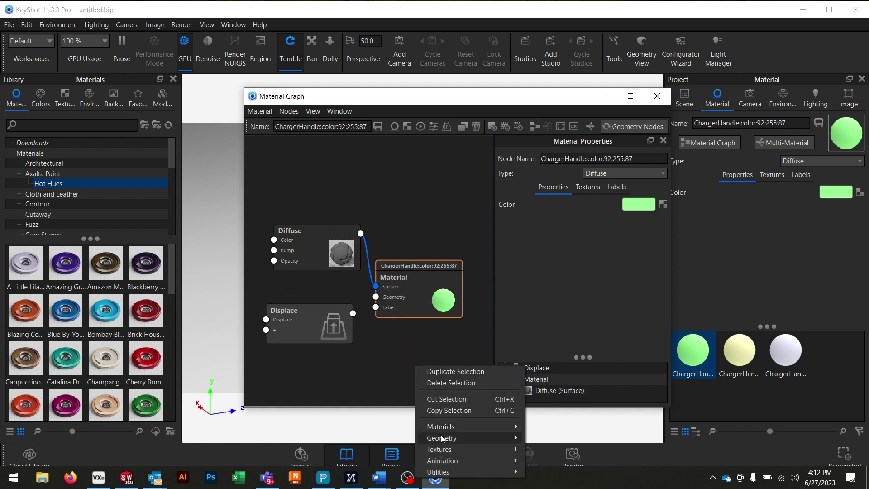
{"action": "mouse_move", "coordinate": [441, 451]}
{"action": "left_click", "coordinate": [559, 161]}
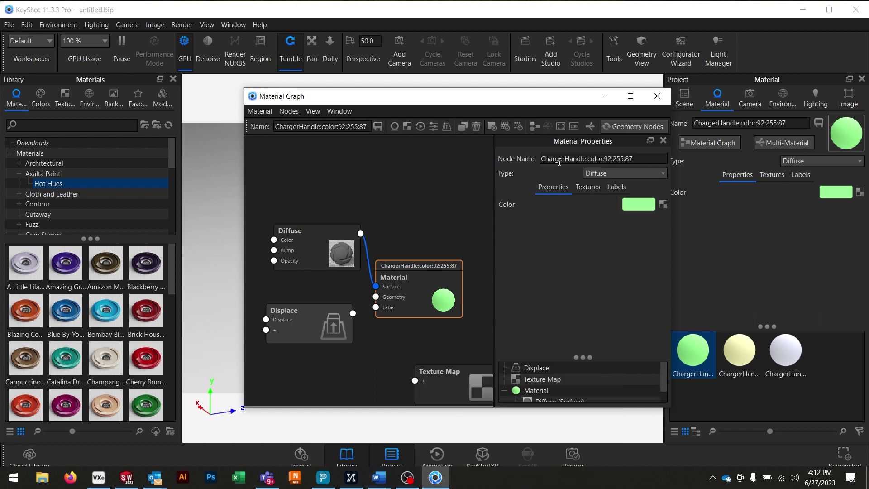
{"action": "left_click_drag", "start_coordinate": [456, 388], "coordinate": [272, 318]}
{"action": "scroll", "coordinate": [367, 319], "scroll_direction": "down", "scroll_amount": 2}
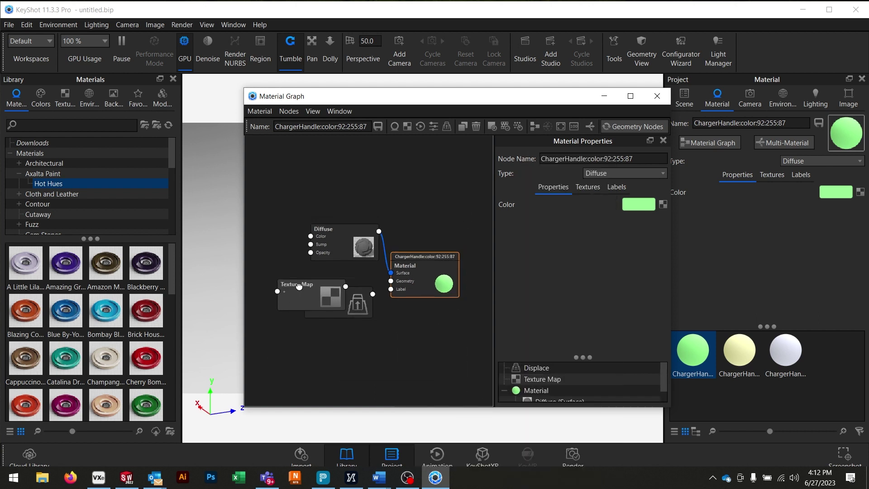
{"action": "left_click_drag", "start_coordinate": [298, 286], "coordinate": [255, 290]}
{"action": "scroll", "coordinate": [409, 320], "scroll_direction": "down", "scroll_amount": 1}
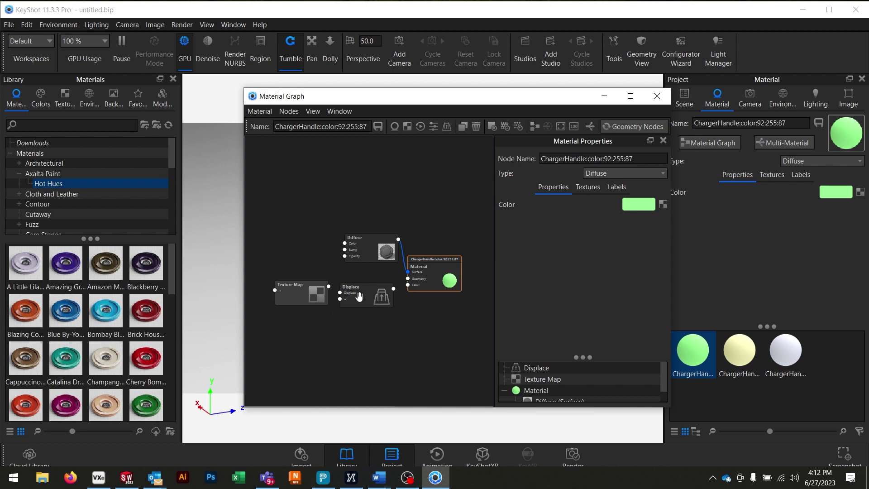
Connect the Texture Map to the Displace input and the Displace node to the material's Geometry input.
{"action": "scroll", "coordinate": [359, 296], "scroll_direction": "up", "scroll_amount": 4}
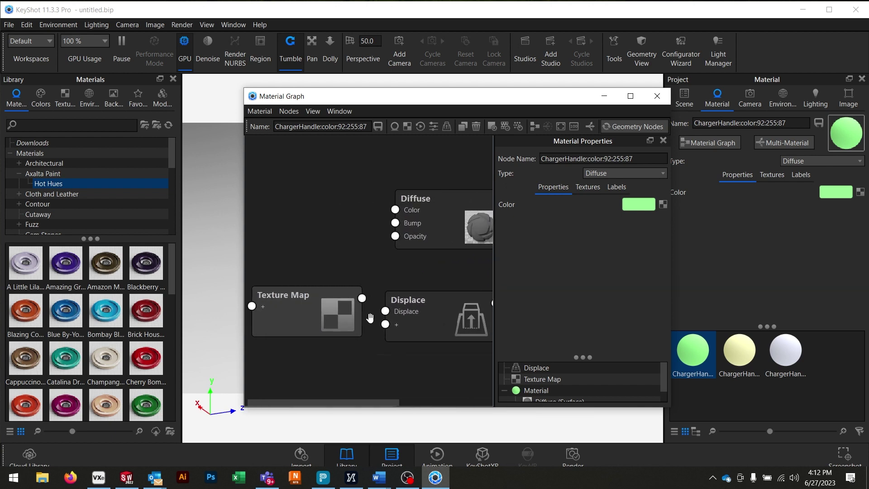
{"action": "left_click_drag", "start_coordinate": [362, 298], "coordinate": [386, 311]}
{"action": "scroll", "coordinate": [384, 294], "scroll_direction": "right", "scroll_amount": 5}
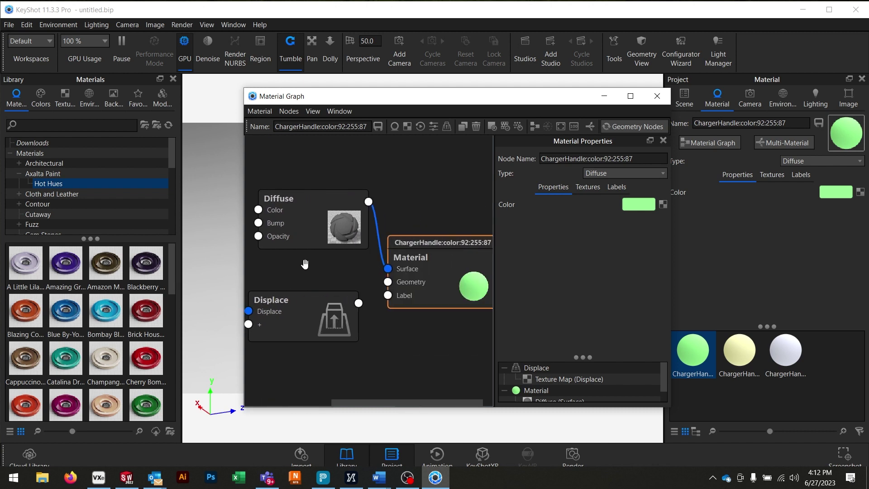
{"action": "left_click_drag", "start_coordinate": [359, 303], "coordinate": [388, 282]}
{"action": "middle_click_drag", "start_coordinate": [301, 267], "coordinate": [431, 269]}
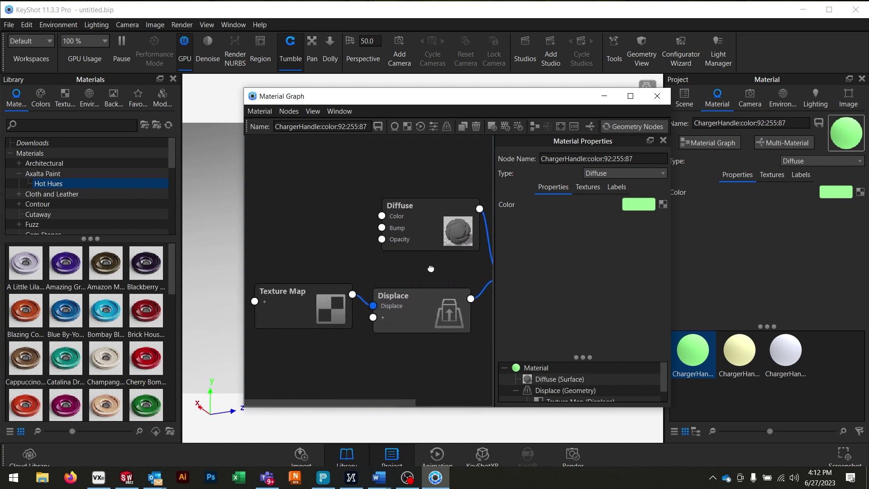
Load CorrugatedSteel004_4K_Displacement.jpg into the Texture Map node.
{"action": "left_click", "coordinate": [309, 296]}
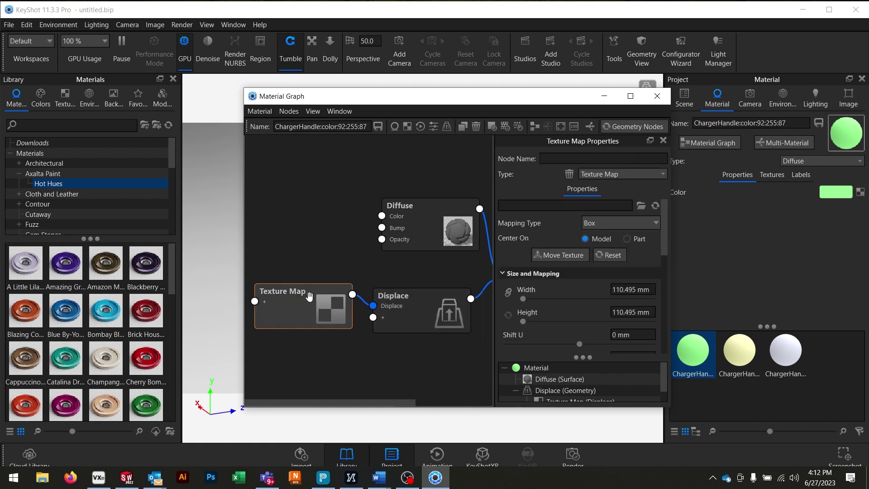
{"action": "left_click", "coordinate": [640, 207]}
{"action": "left_click", "coordinate": [380, 181]}
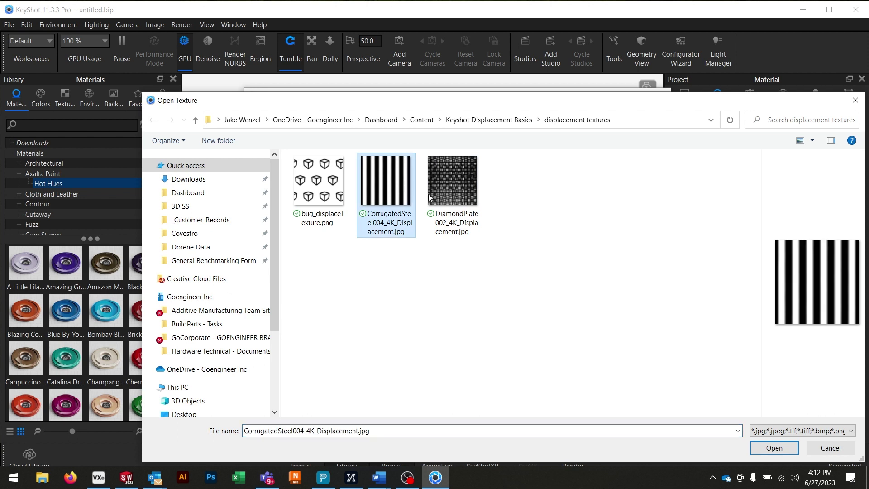
{"action": "left_click", "coordinate": [773, 447]}
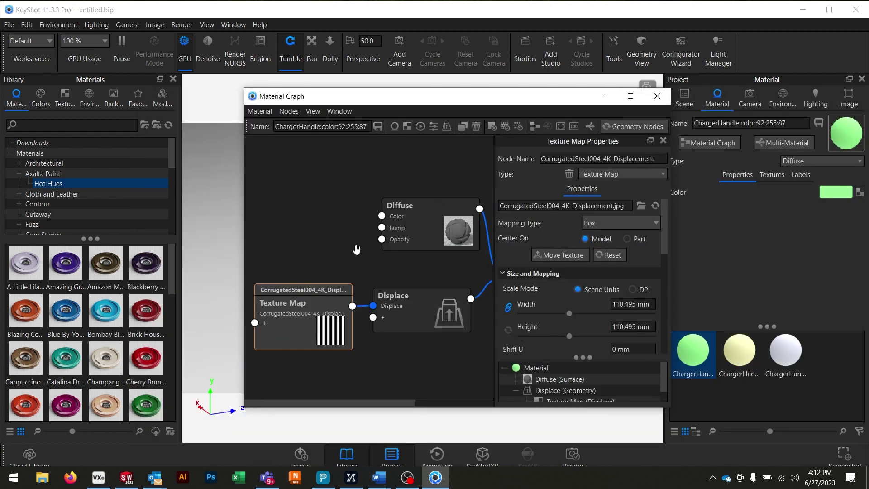
Preview the corrugated Texture Map node alone on the grip, with the graph window moved clear of the handle.
{"action": "left_click_drag", "start_coordinate": [309, 97], "coordinate": [530, 90]}
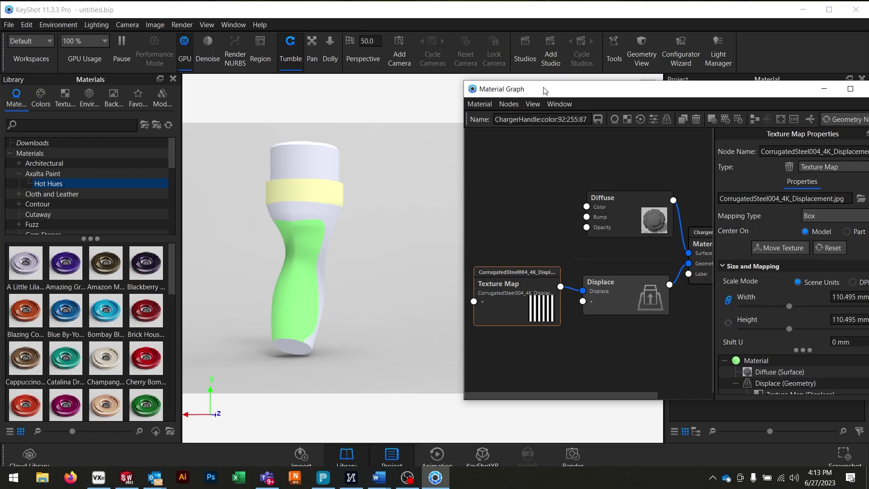
{"action": "left_click_drag", "start_coordinate": [546, 91], "coordinate": [466, 89]}
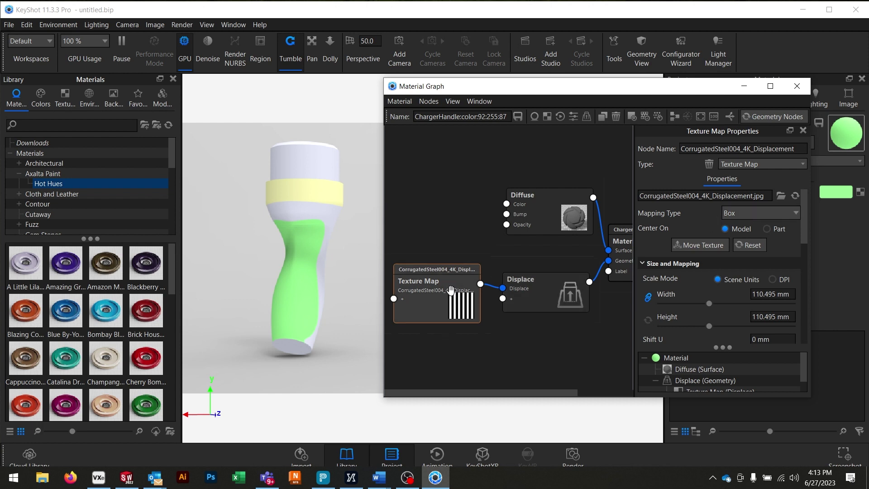
{"action": "key", "text": "c"}
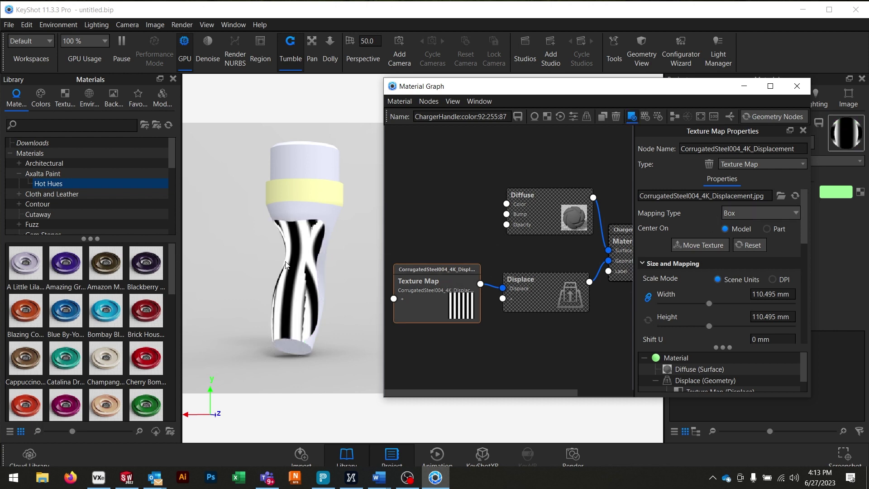
{"action": "left_click_drag", "start_coordinate": [286, 265], "coordinate": [317, 237]}
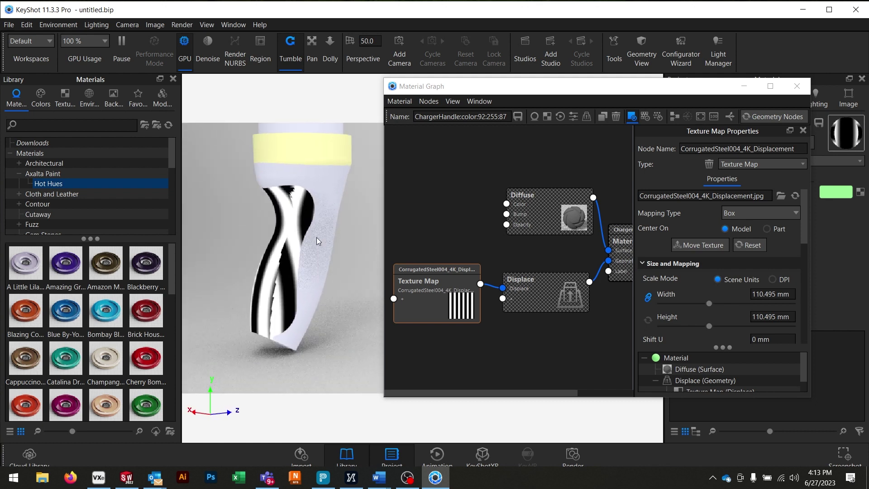
Show the texture's box mapping with Move Texture and examine how the stripes wrap around the grip from several sides.
{"action": "left_click", "coordinate": [712, 245]}
{"action": "left_click_drag", "start_coordinate": [337, 375], "coordinate": [259, 376]}
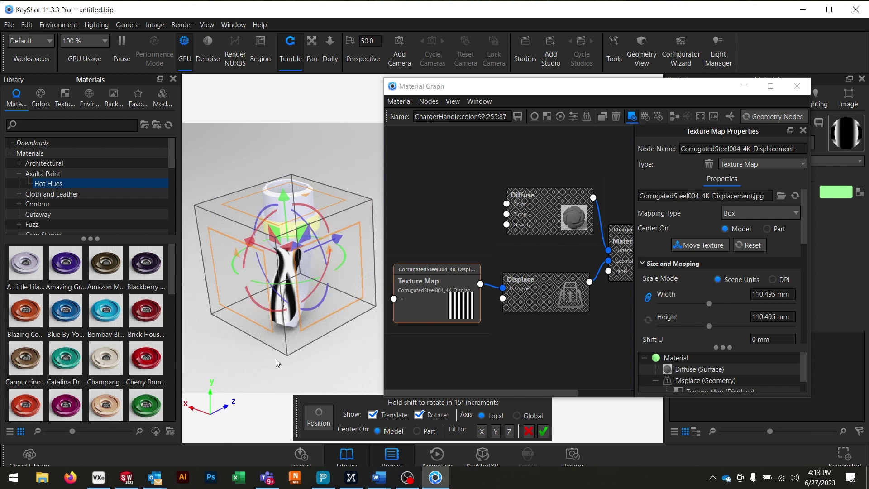
{"action": "left_click_drag", "start_coordinate": [265, 376], "coordinate": [321, 273]}
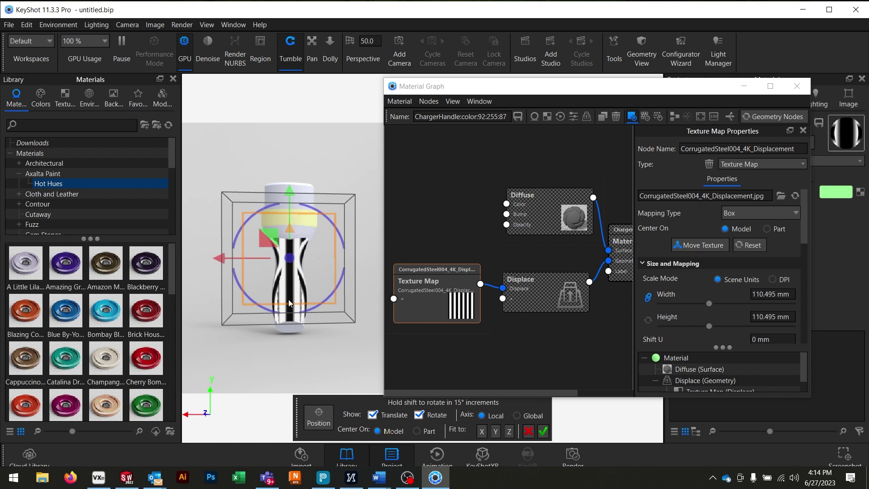
{"action": "scroll", "coordinate": [289, 314], "scroll_direction": "up", "scroll_amount": 8}
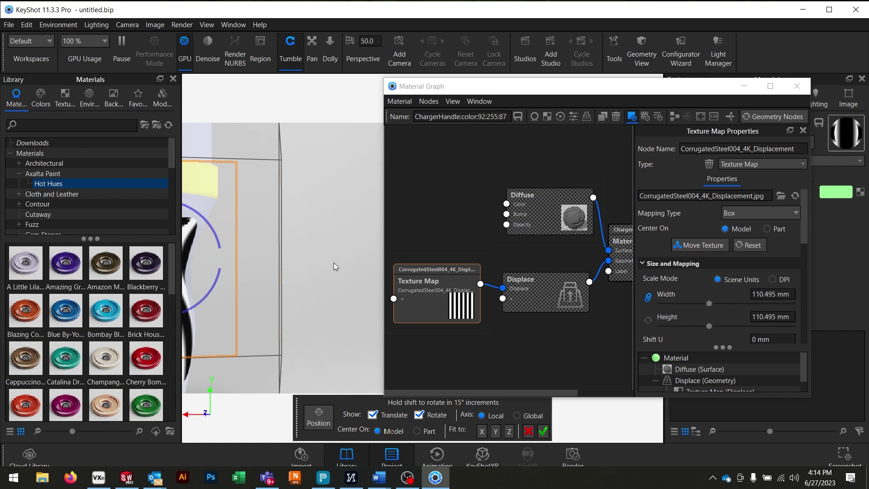
{"action": "scroll", "coordinate": [334, 266], "scroll_direction": "down", "scroll_amount": 8}
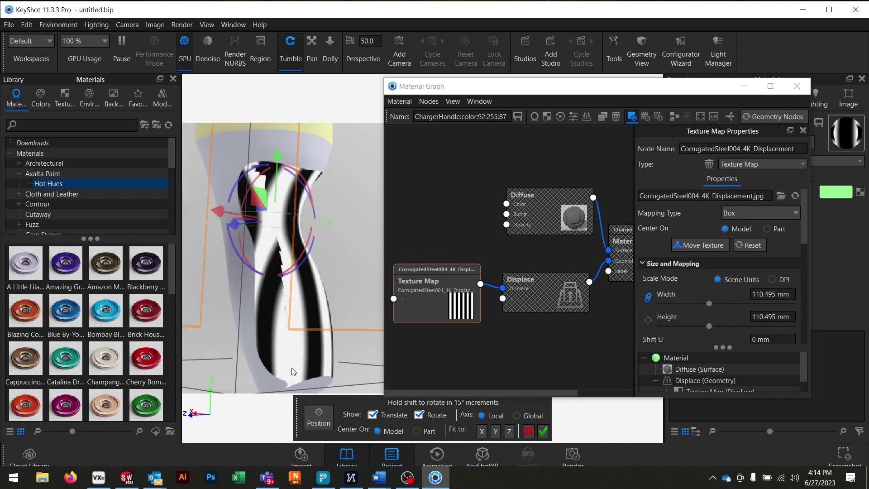
{"action": "left_click_drag", "start_coordinate": [292, 367], "coordinate": [292, 378]}
{"action": "left_click_drag", "start_coordinate": [270, 283], "coordinate": [212, 245]}
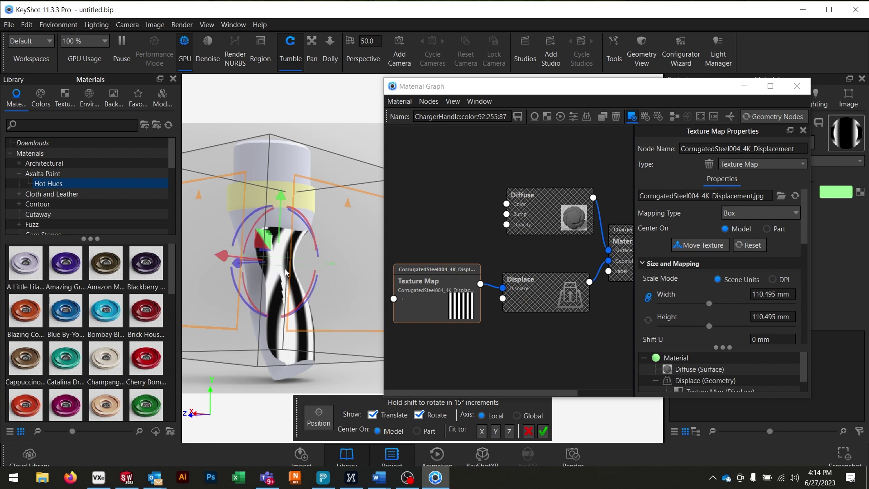
{"action": "scroll", "coordinate": [229, 297], "scroll_direction": "down", "scroll_amount": 5}
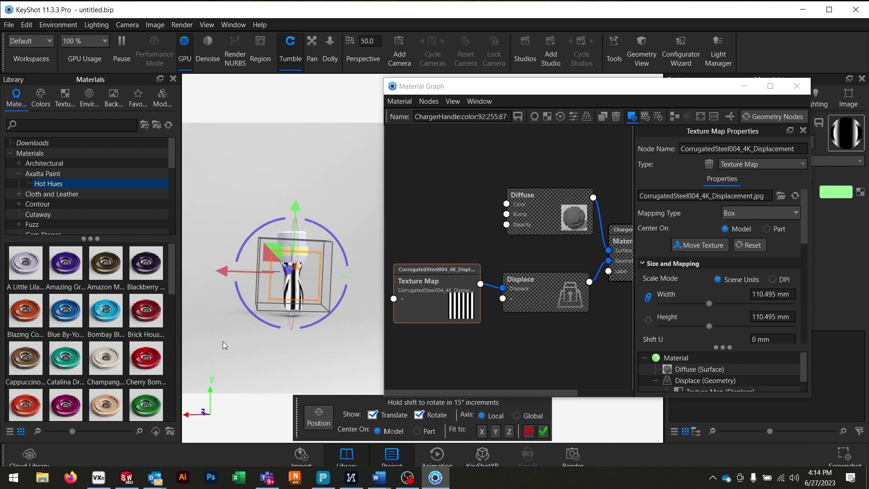
{"action": "scroll", "coordinate": [213, 336], "scroll_direction": "up", "scroll_amount": 3}
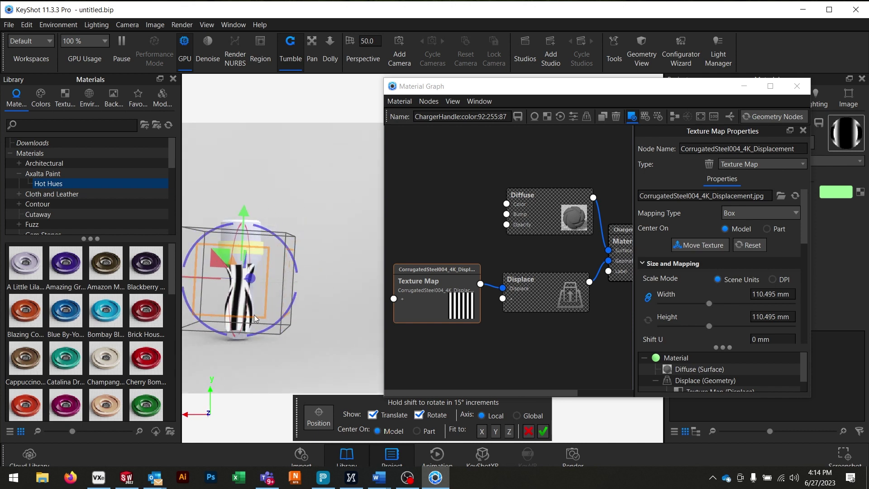
{"action": "middle_click_drag", "start_coordinate": [338, 313], "coordinate": [379, 299]}
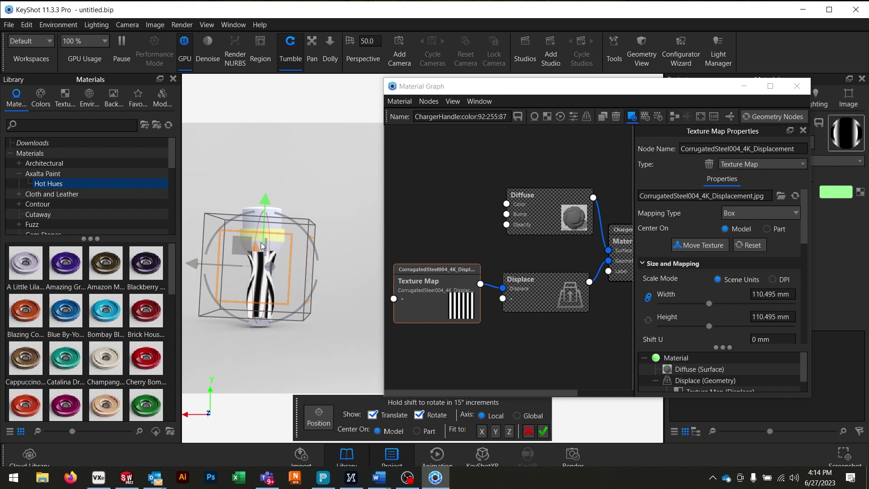
Set the corrugated texture's mapping type to Planar.
{"action": "left_click", "coordinate": [780, 214]}
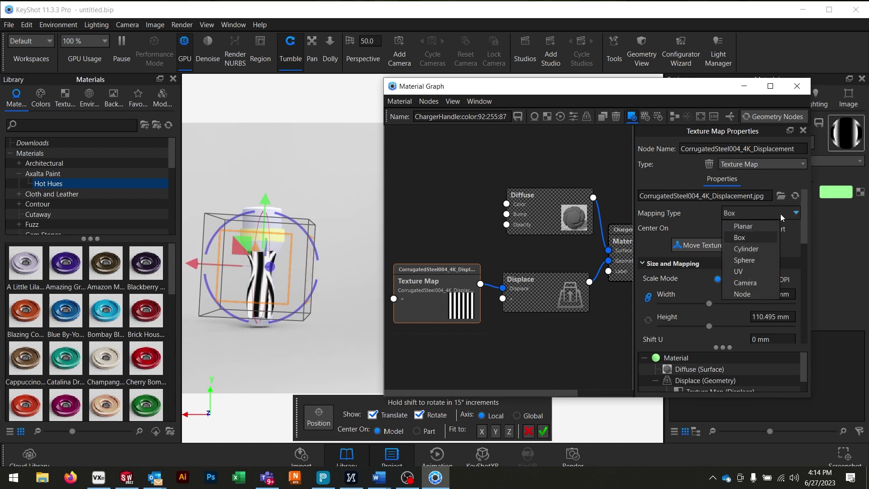
{"action": "left_click", "coordinate": [755, 225]}
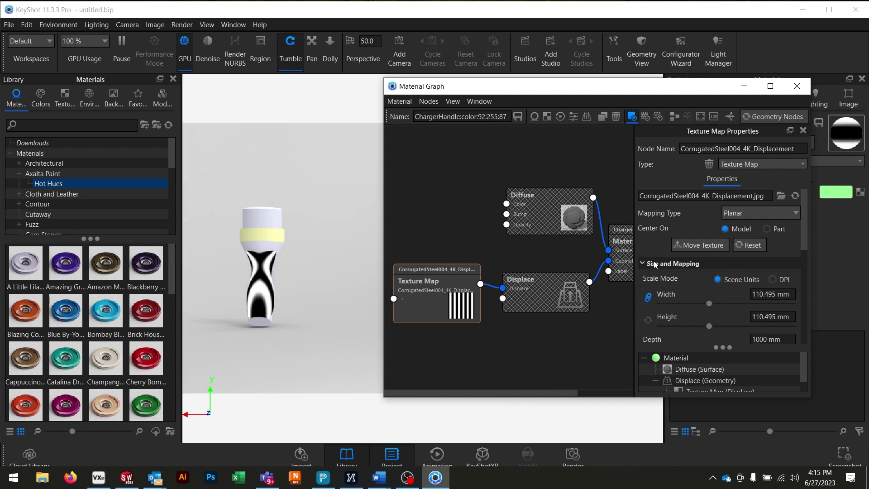
{"action": "left_click", "coordinate": [761, 212]}
{"action": "left_click", "coordinate": [751, 225]}
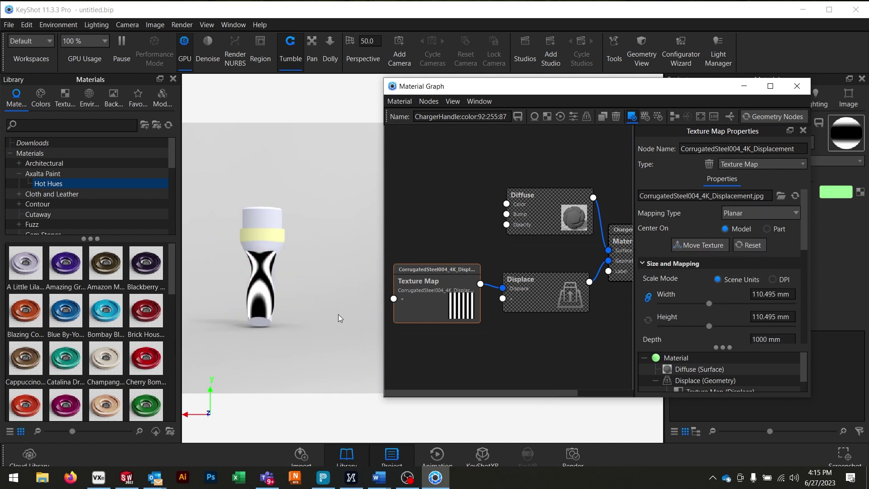
Rotate the corrugated texture's planar mapping with Move Texture so its stripes run evenly across the front of the grip.
{"action": "left_click", "coordinate": [699, 244]}
{"action": "left_click_drag", "start_coordinate": [339, 305], "coordinate": [284, 260]}
{"action": "left_click_drag", "start_coordinate": [327, 328], "coordinate": [490, 306]}
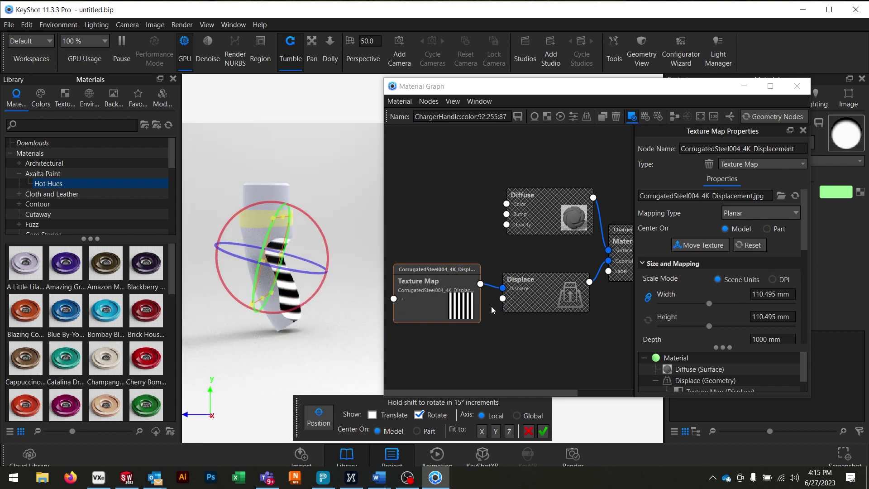
{"action": "left_click_drag", "start_coordinate": [325, 240], "coordinate": [346, 225]}
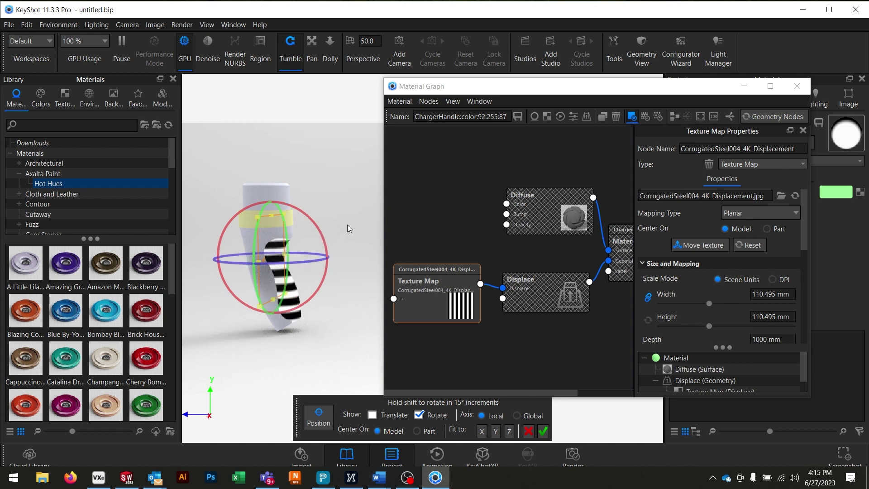
{"action": "left_click", "coordinate": [543, 431]}
{"action": "left_click_drag", "start_coordinate": [338, 299], "coordinate": [312, 311]}
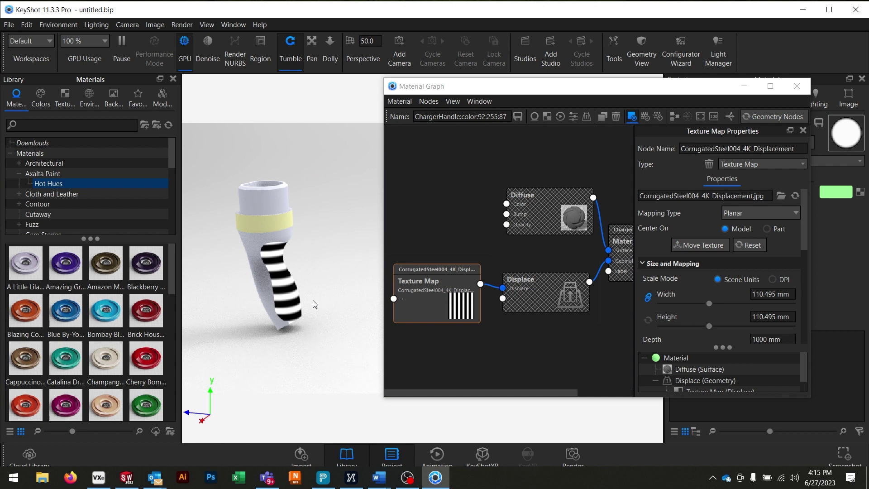
{"action": "left_click_drag", "start_coordinate": [295, 219], "coordinate": [168, 230]}
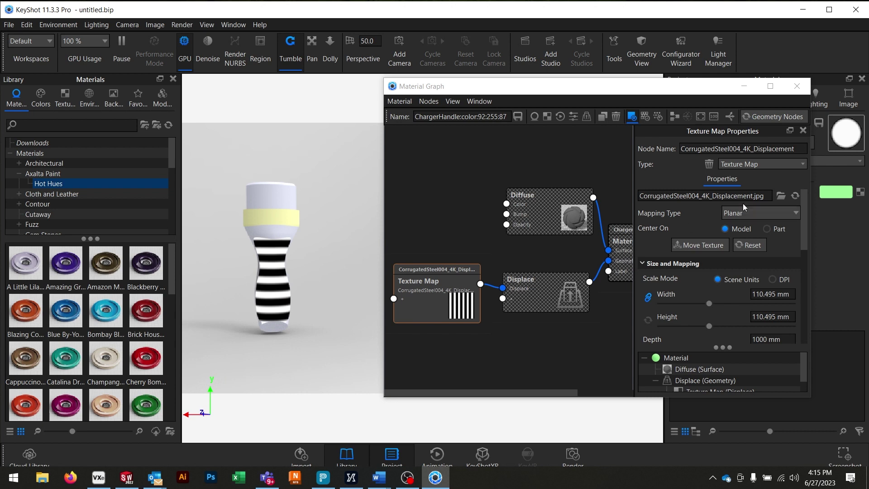
Try a texture angle of 90° on the corrugated map and set it back to 0°.
{"action": "scroll", "coordinate": [655, 227], "scroll_direction": "down", "scroll_amount": 3}
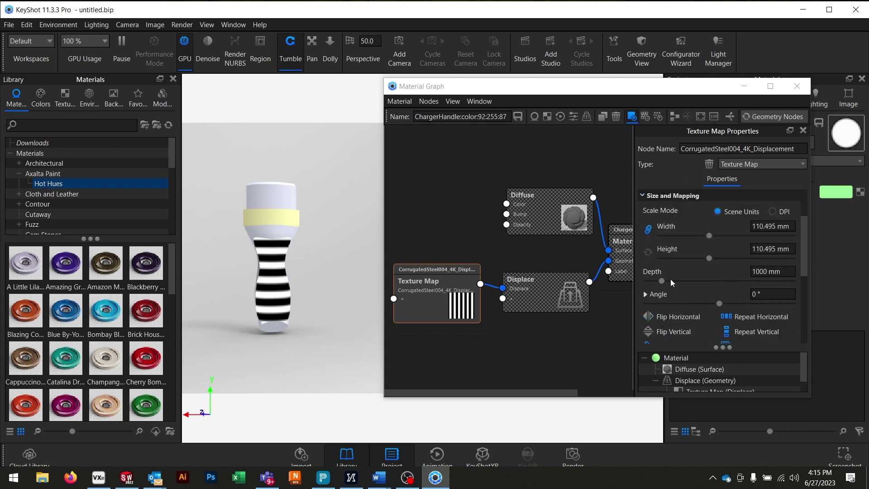
{"action": "scroll", "coordinate": [718, 261], "scroll_direction": "down", "scroll_amount": 1}
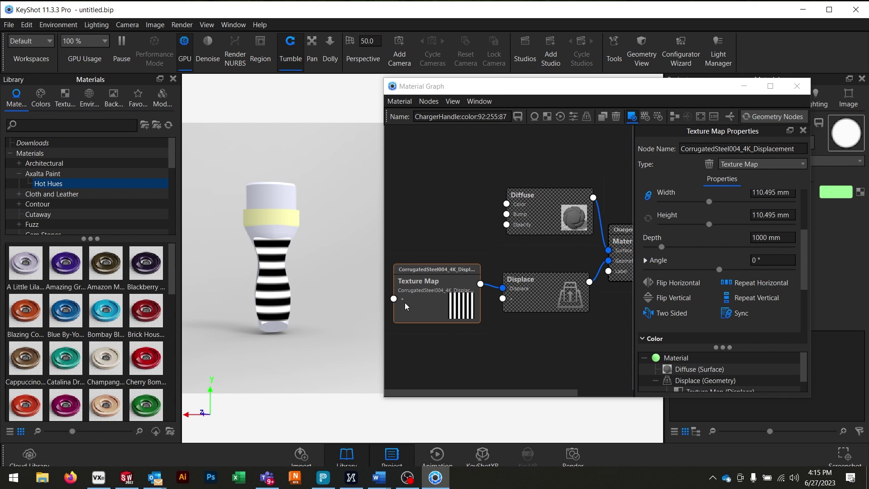
{"action": "left_click", "coordinate": [770, 259]}
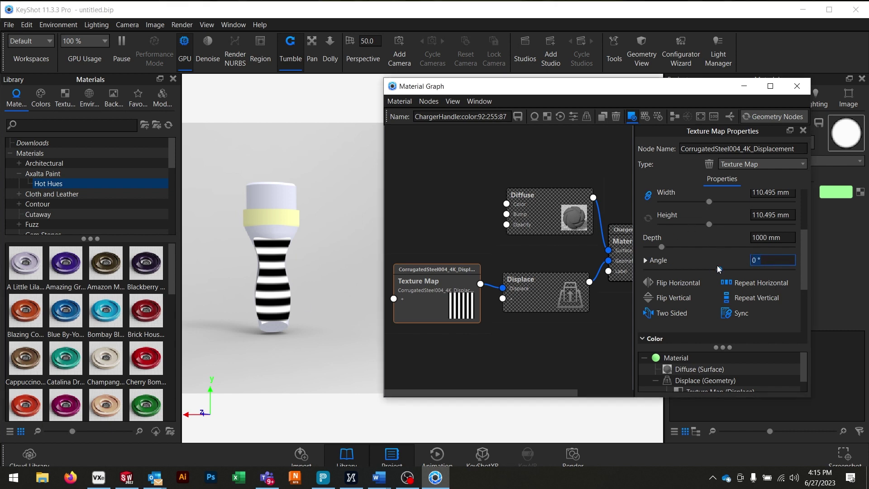
{"action": "type", "text": "9"}
{"action": "key", "text": "Return"}
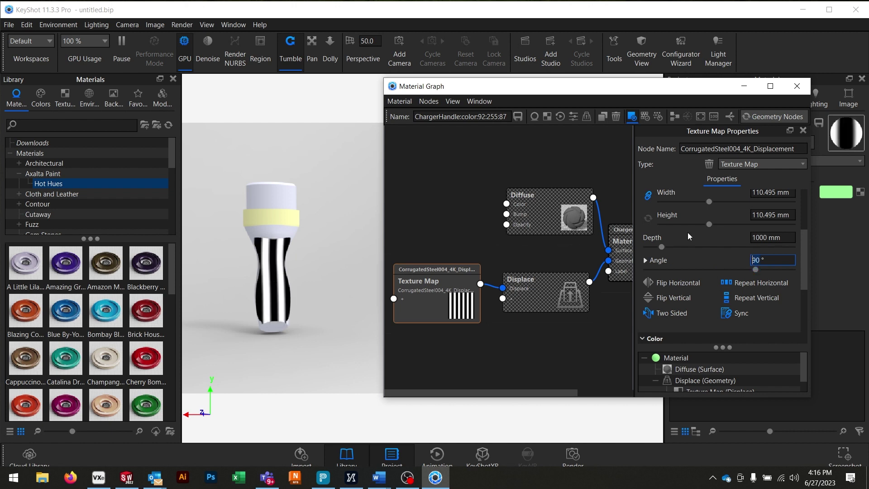
{"action": "key", "text": "BackSpace"}
{"action": "key", "text": "Return"}
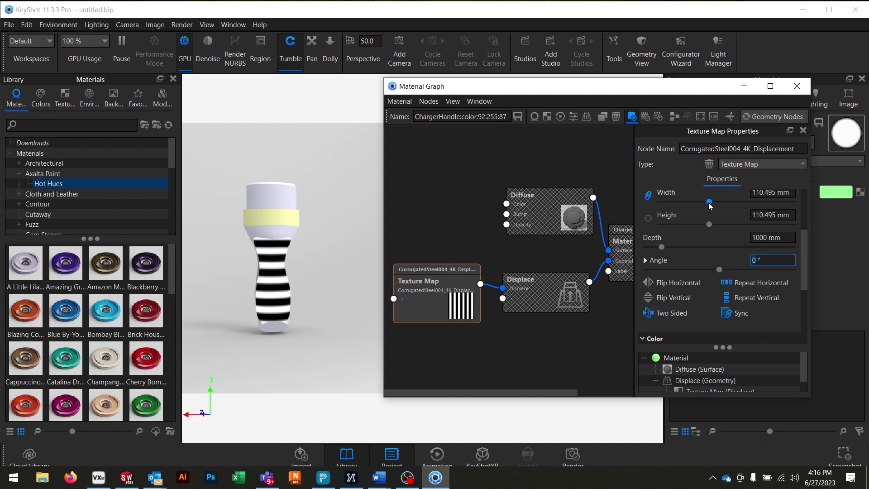
Scale the corrugated texture down to 18.3 mm in width and height.
{"action": "left_click_drag", "start_coordinate": [709, 202], "coordinate": [671, 214]}
{"action": "left_click_drag", "start_coordinate": [338, 259], "coordinate": [221, 265]}
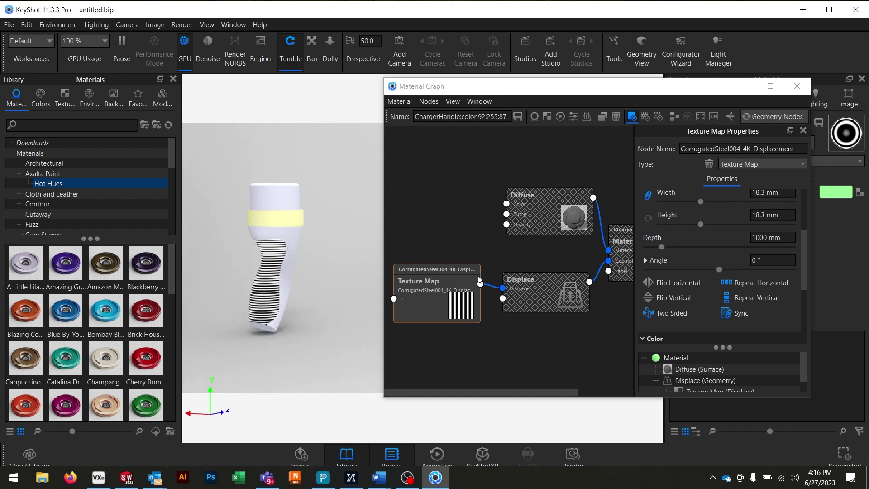
{"action": "left_click", "coordinate": [461, 288]}
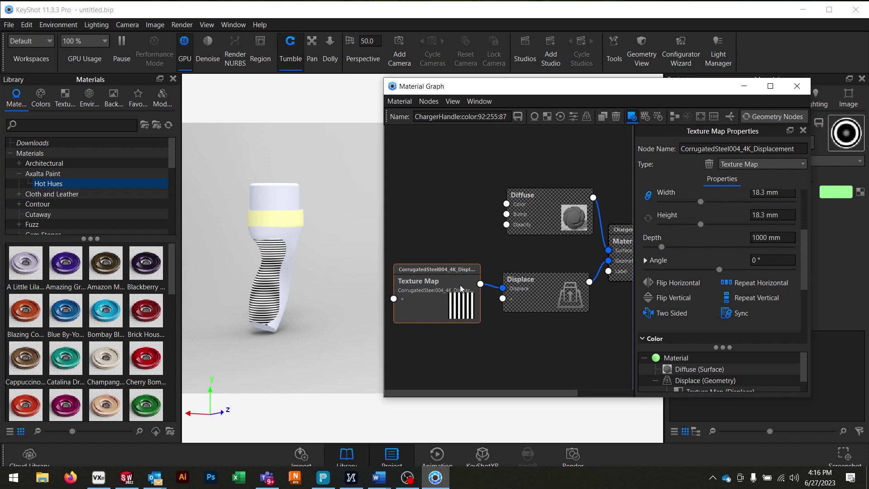
Set the Displace node's displacement height to 0.4 mm.
{"action": "left_click", "coordinate": [531, 285]}
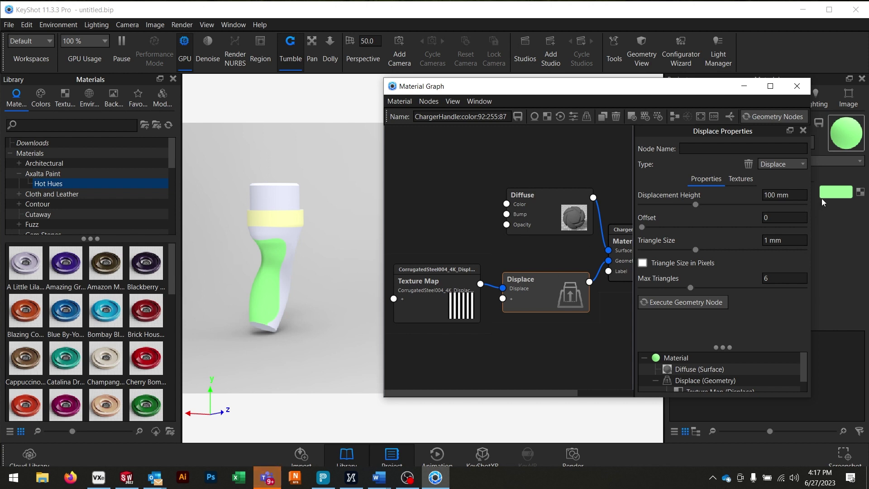
{"action": "left_click", "coordinate": [800, 196]}
{"action": "left_click_drag", "start_coordinate": [775, 195], "coordinate": [758, 198]}
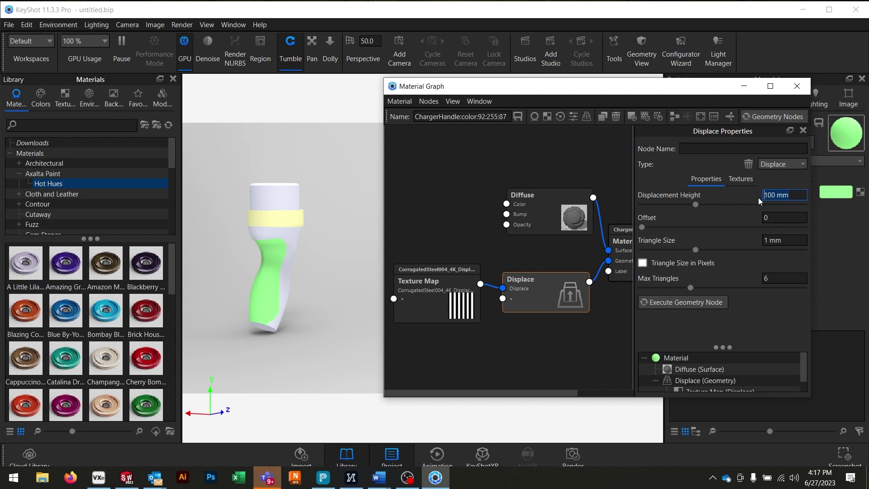
{"action": "key", "text": "BackSpace"}
{"action": "type", "text": "0.4"}
{"action": "key", "text": "Return"}
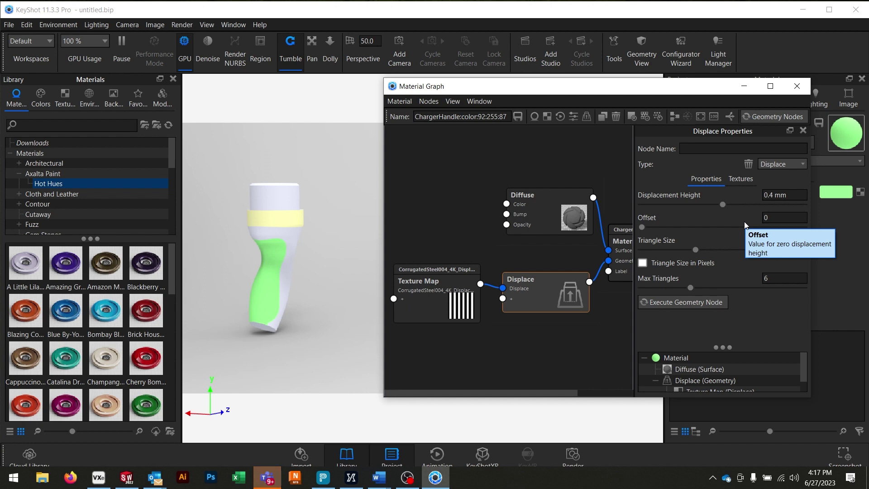
Execute the geometry nodes on the green grip and inspect the displaced ridges along its edge up close.
{"action": "left_click_drag", "start_coordinate": [306, 253], "coordinate": [310, 271]}
{"action": "scroll", "coordinate": [309, 267], "scroll_direction": "up", "scroll_amount": 10}
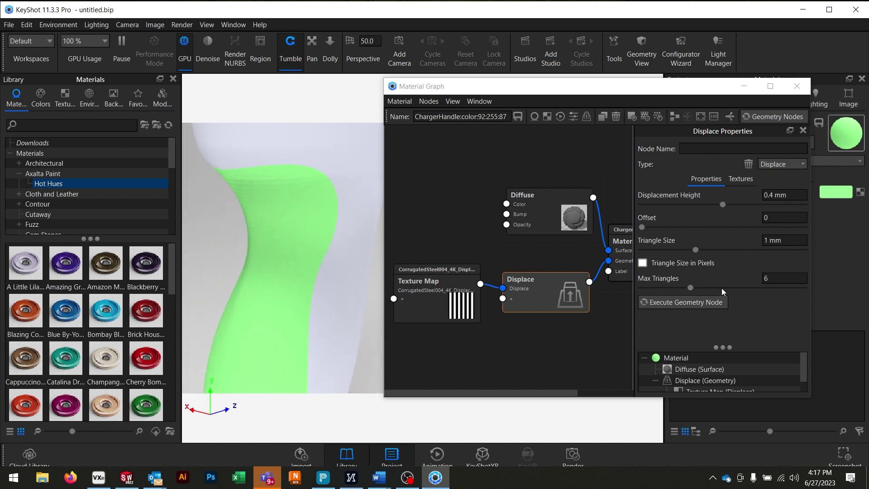
{"action": "left_click", "coordinate": [770, 117]}
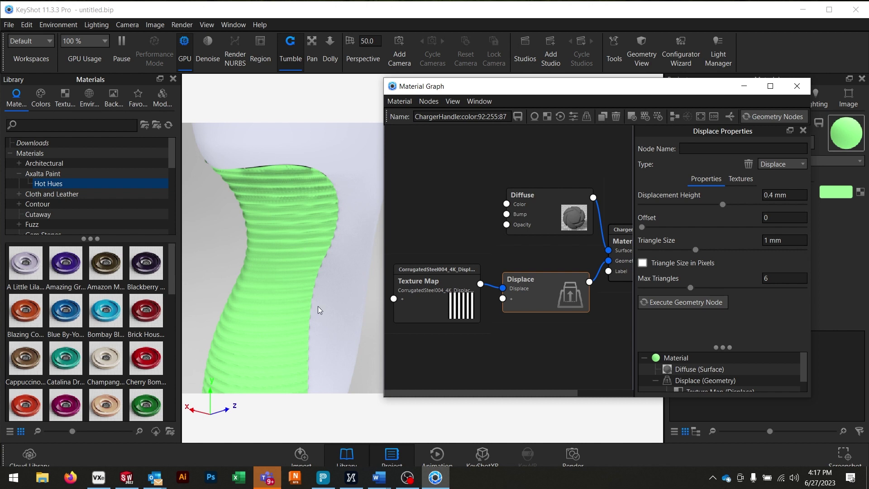
{"action": "left_click_drag", "start_coordinate": [321, 300], "coordinate": [412, 297]}
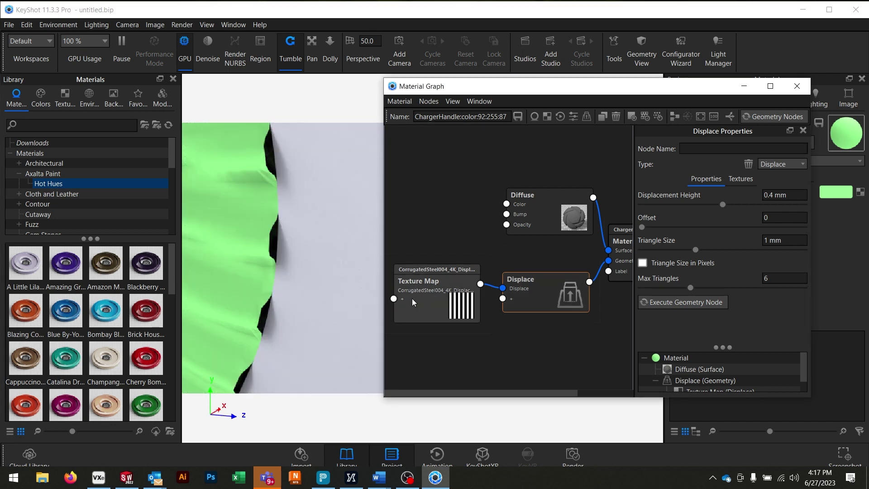
Preview the corrugated texture alone, then try a Displace offset of 0.2 and execute the geometry nodes.
{"action": "left_click", "coordinate": [440, 289]}
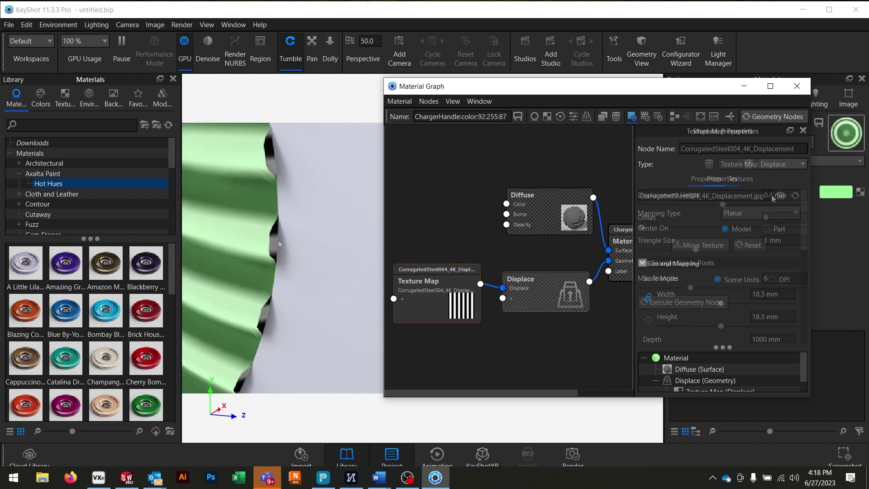
{"action": "left_click", "coordinate": [534, 282]}
{"action": "left_click", "coordinate": [775, 195]}
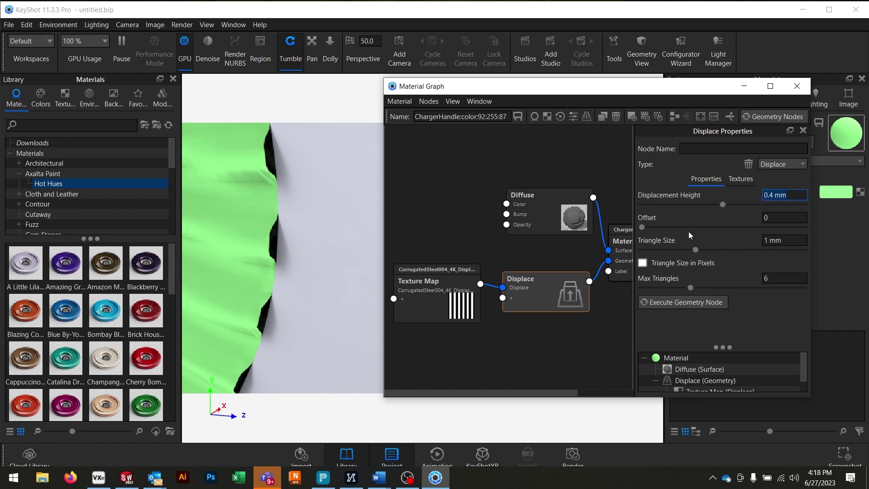
{"action": "left_click", "coordinate": [775, 218]}
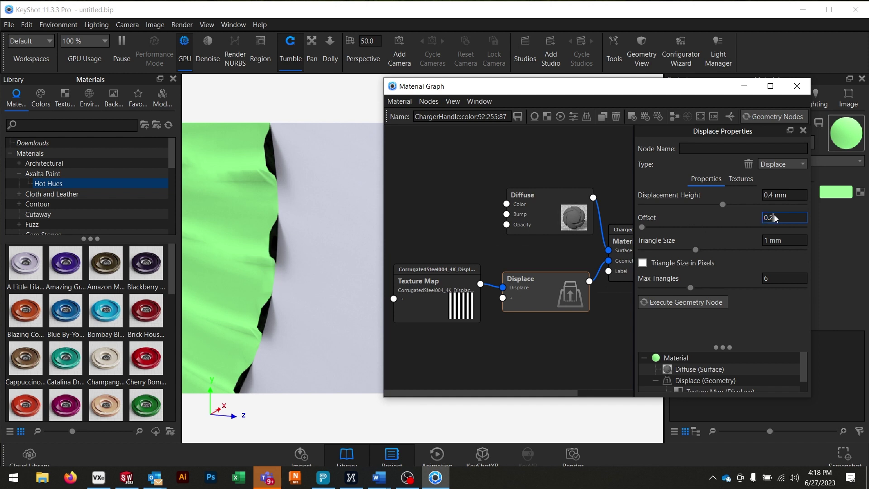
{"action": "key", "text": "Return"}
{"action": "left_click", "coordinate": [764, 115]}
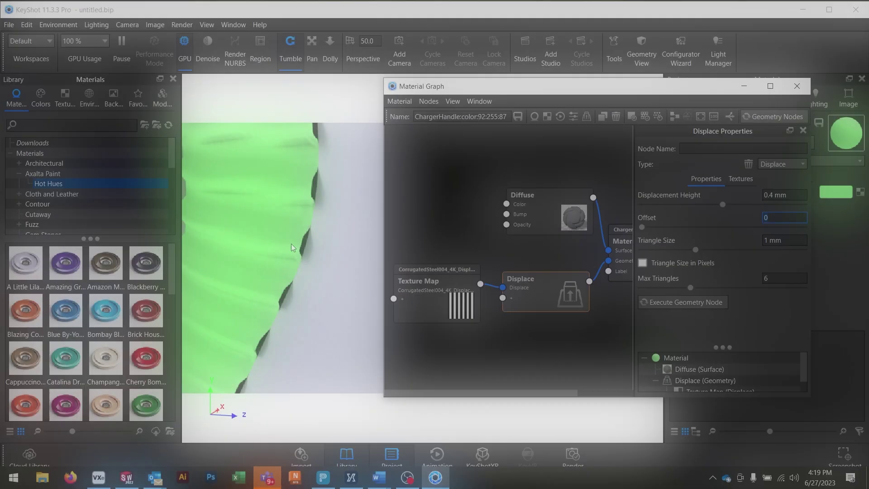
Reduce the Displace node's triangle size to 0.231 mm and further to 0.19 mm, executing the geometry nodes to refine the ridges.
{"action": "left_click_drag", "start_coordinate": [261, 218], "coordinate": [312, 225]}
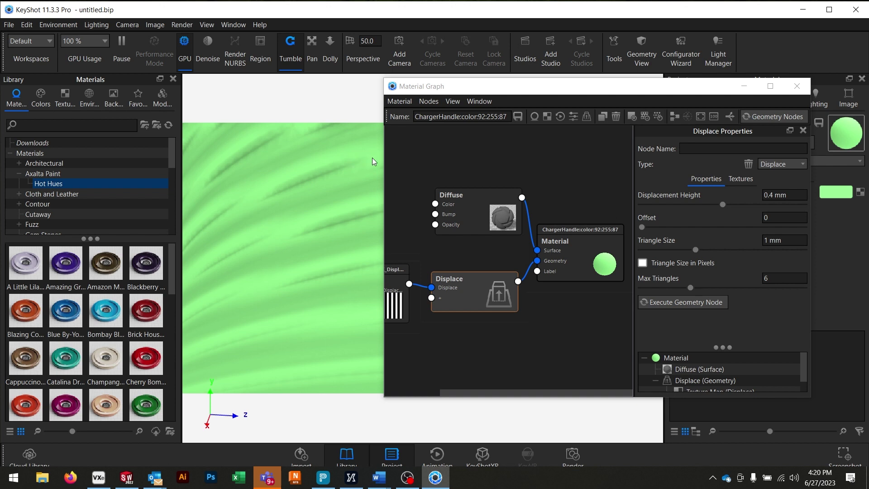
{"action": "left_click", "coordinate": [694, 251]}
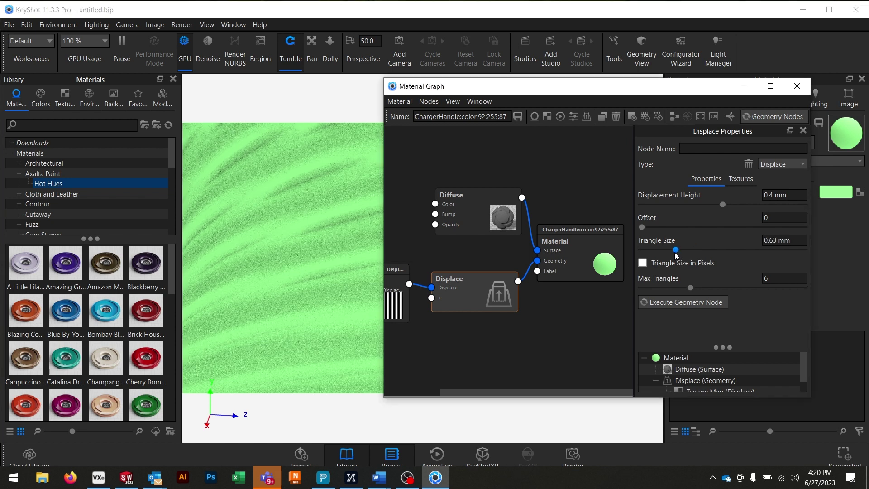
{"action": "left_click_drag", "start_coordinate": [674, 252], "coordinate": [653, 255]}
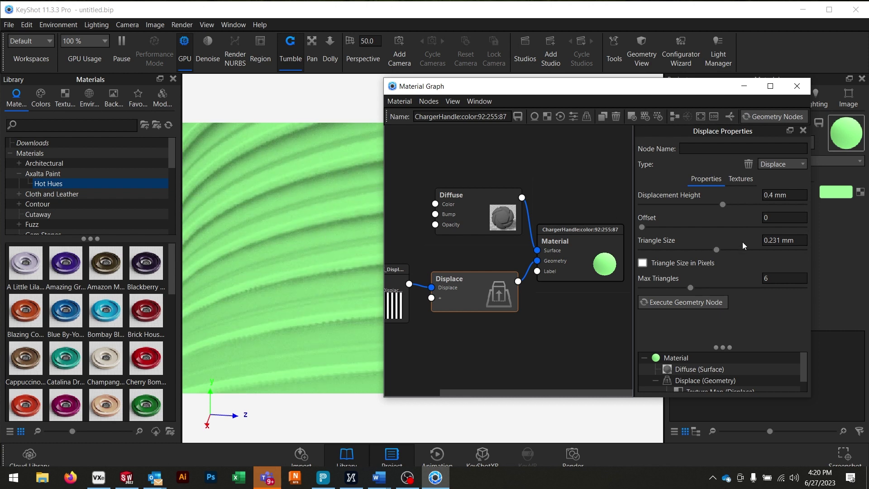
{"action": "left_click_drag", "start_coordinate": [716, 249], "coordinate": [703, 249]}
{"action": "left_click", "coordinate": [779, 115]}
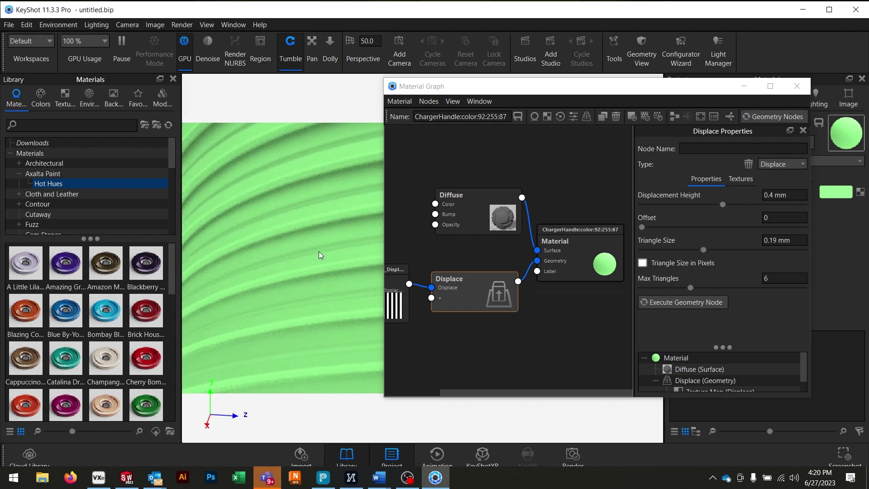
{"action": "left_click_drag", "start_coordinate": [320, 252], "coordinate": [256, 277]}
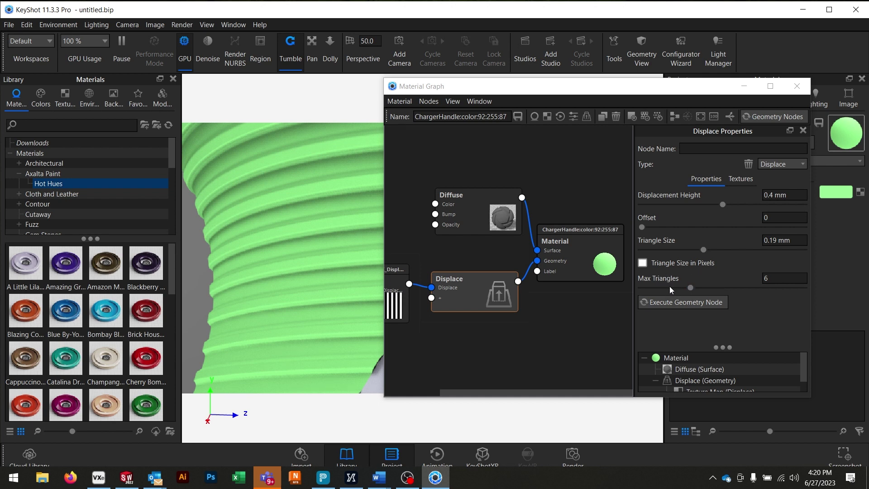
Examine the Displace node's Max Triangles setting and the displaced grip as a whole.
{"action": "left_click", "coordinate": [793, 278]}
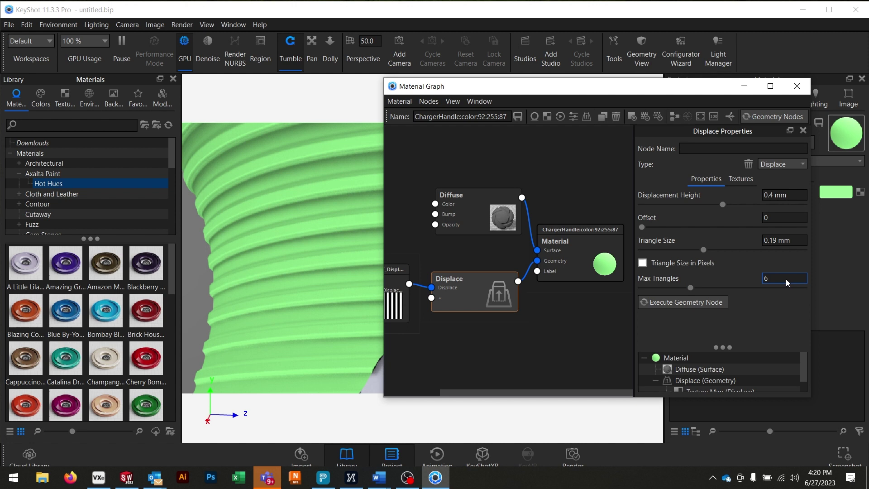
{"action": "left_click", "coordinate": [702, 289]}
{"action": "left_click_drag", "start_coordinate": [289, 283], "coordinate": [317, 286]}
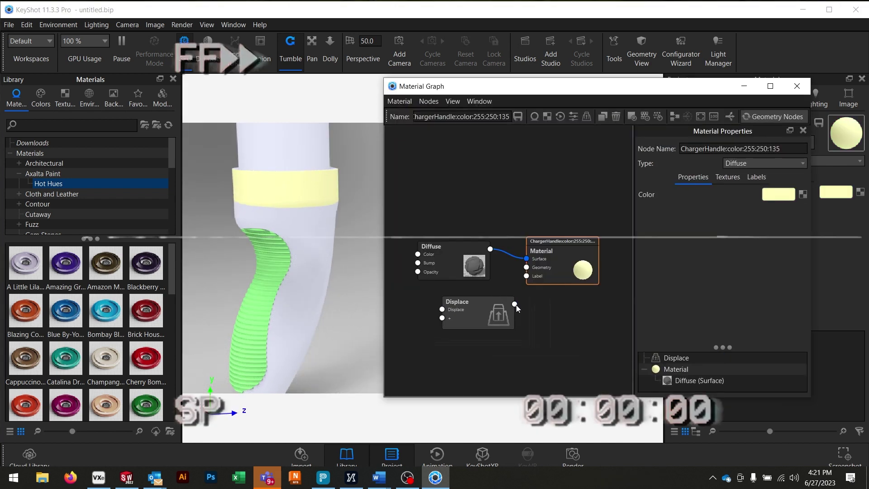
Set the yellow band's bug_displaceTexture.png mapping to Cylinder with a width and height of about 25.2 mm, and select its Displace node.
{"action": "left_click", "coordinate": [390, 271]}
{"action": "left_click", "coordinate": [760, 213]}
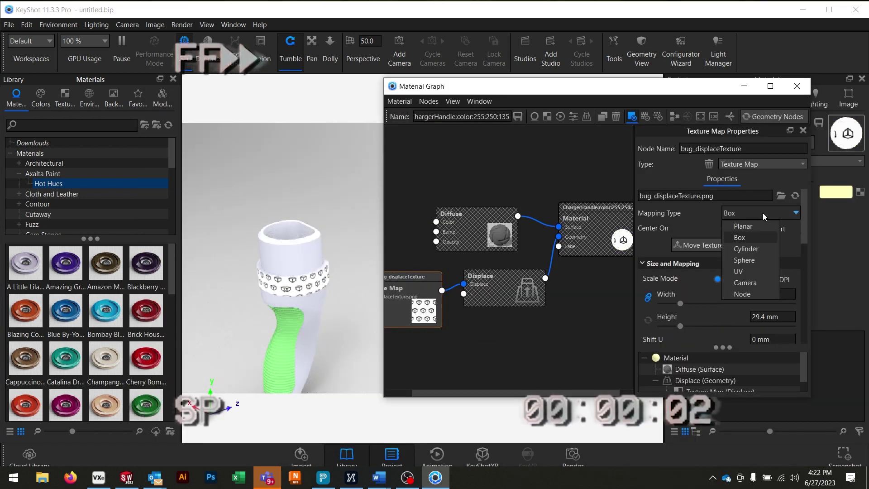
{"action": "left_click", "coordinate": [735, 245]}
{"action": "left_click", "coordinate": [699, 245]}
{"action": "left_click_drag", "start_coordinate": [675, 303], "coordinate": [684, 303]}
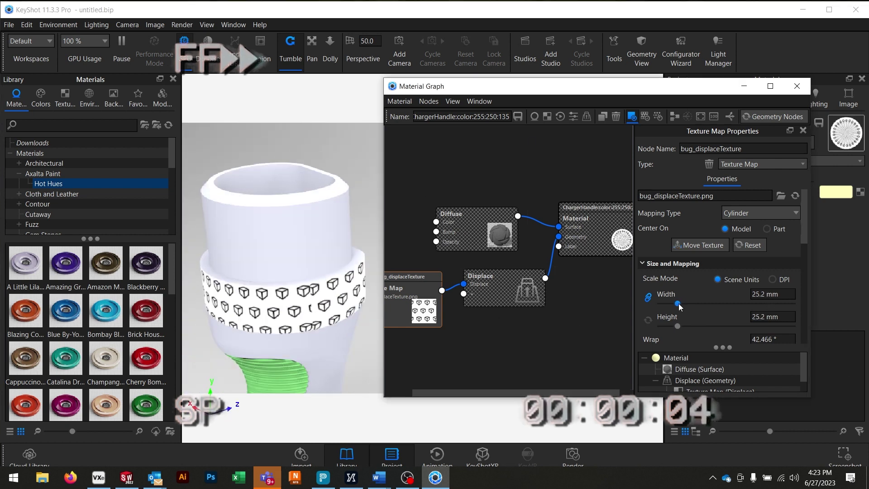
{"action": "left_click_drag", "start_coordinate": [280, 295], "coordinate": [316, 294]}
{"action": "scroll", "coordinate": [281, 271], "scroll_direction": "down", "scroll_amount": 3}
{"action": "left_click", "coordinate": [502, 285]}
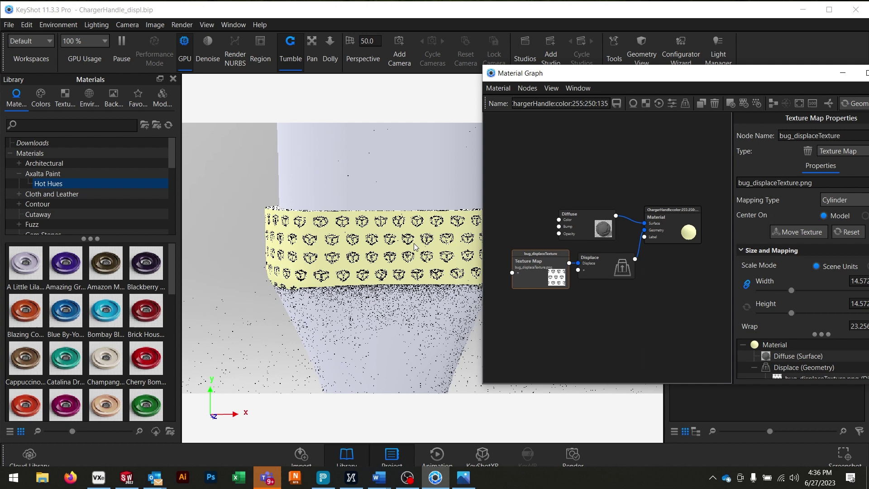
Examine the displaced cube pattern on the yellow band up close and from several sides, with the graph window minimized.
{"action": "scroll", "coordinate": [439, 303], "scroll_direction": "down", "scroll_amount": 3}
{"action": "left_click_drag", "start_coordinate": [376, 320], "coordinate": [460, 317]}
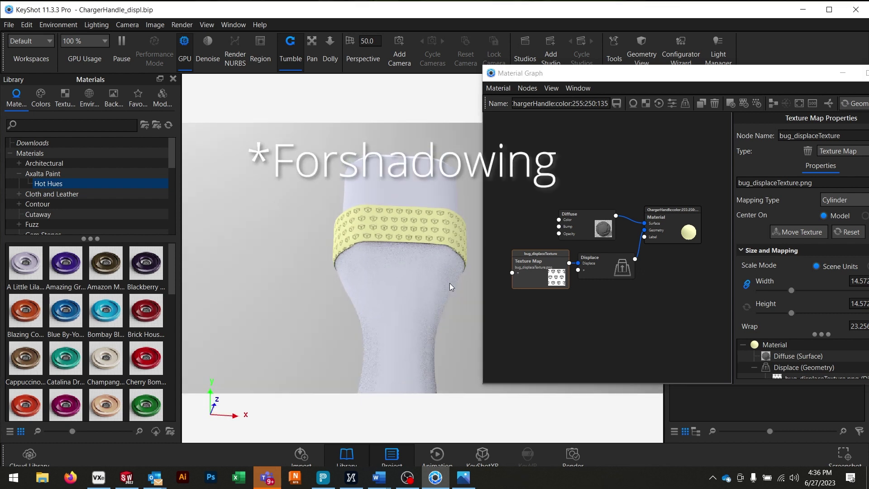
{"action": "scroll", "coordinate": [442, 265], "scroll_direction": "up", "scroll_amount": 4}
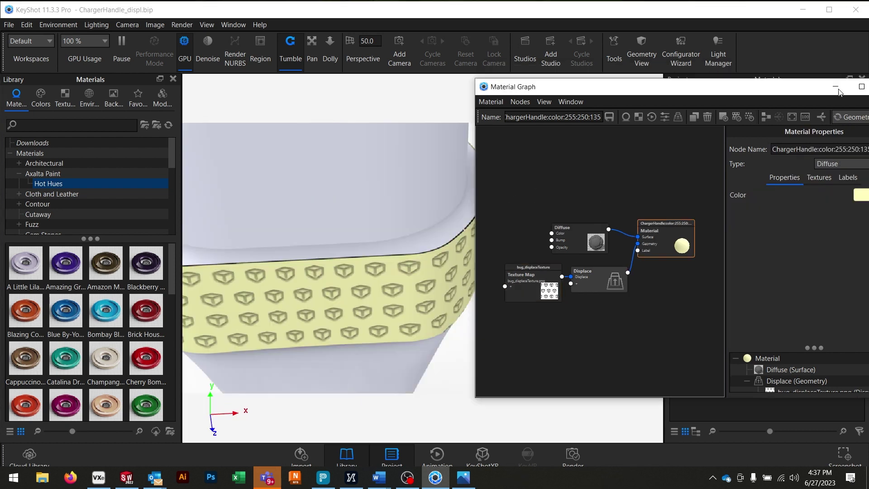
{"action": "scroll", "coordinate": [303, 265], "scroll_direction": "up", "scroll_amount": 4}
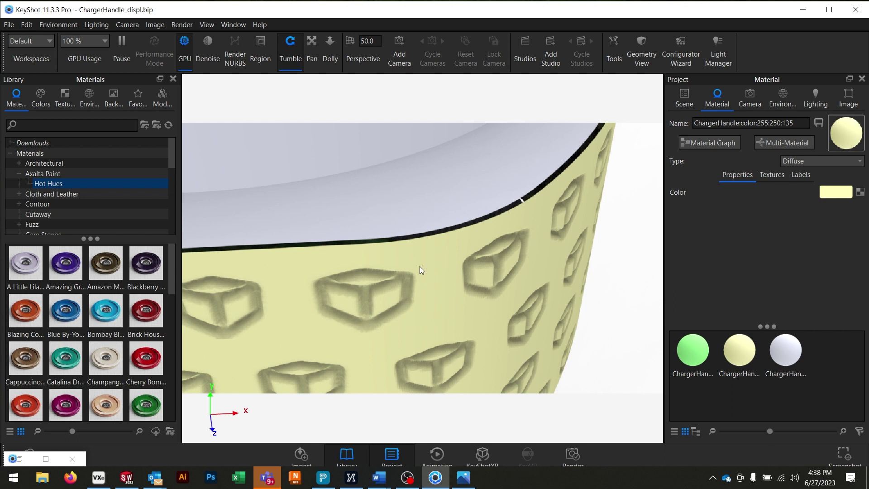
{"action": "scroll", "coordinate": [425, 263], "scroll_direction": "down", "scroll_amount": 5}
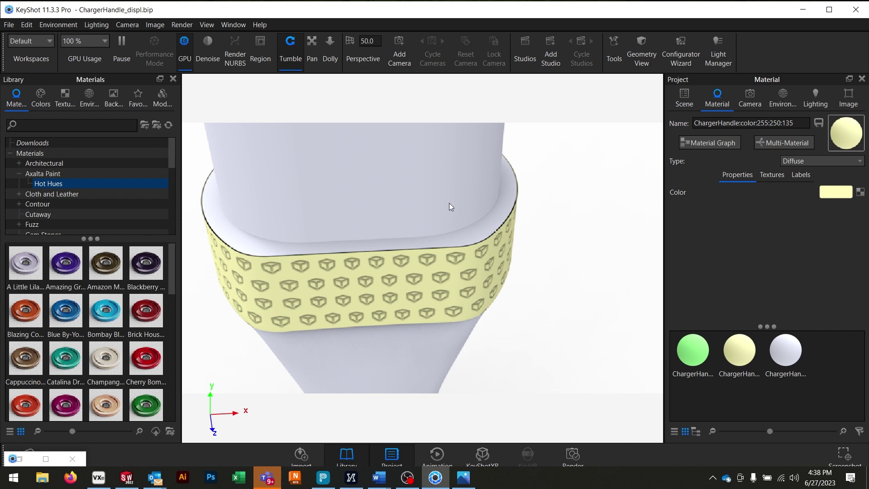
Add a Color Invert utility node to the yellow band's material graph and place it between the Texture Map and Displace nodes.
{"action": "left_click", "coordinate": [695, 142]}
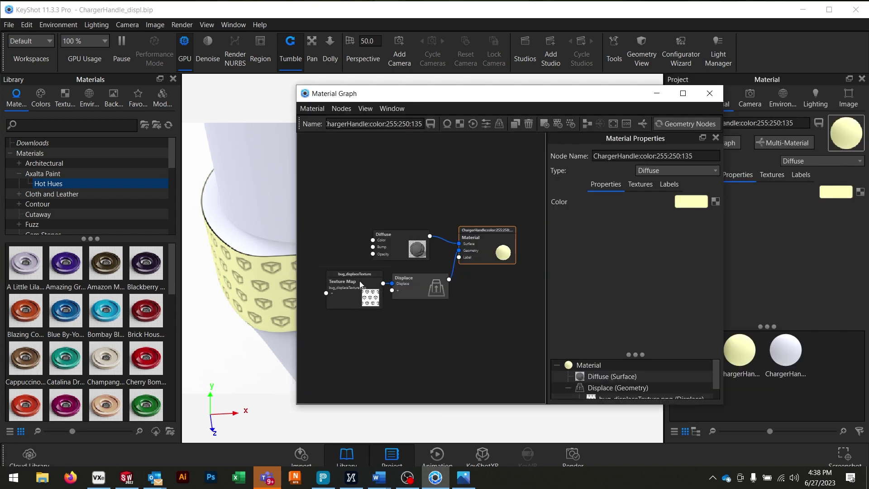
{"action": "left_click_drag", "start_coordinate": [360, 285], "coordinate": [287, 286]}
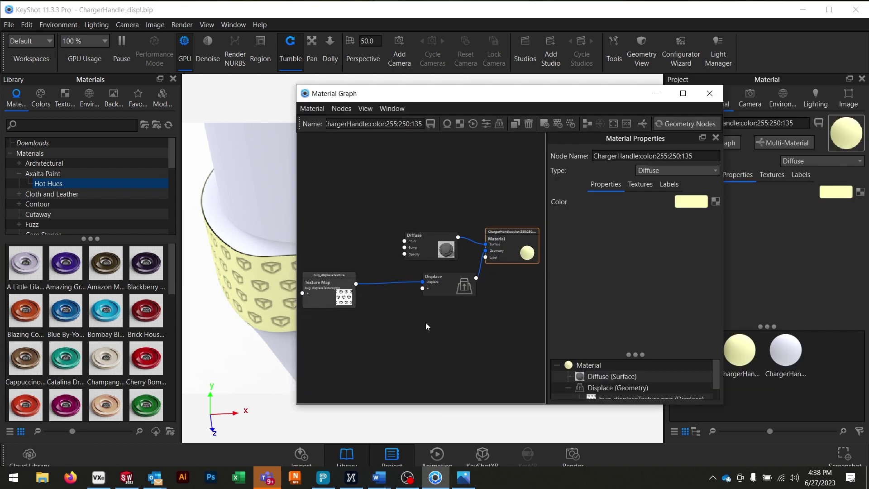
{"action": "right_click", "coordinate": [384, 300]}
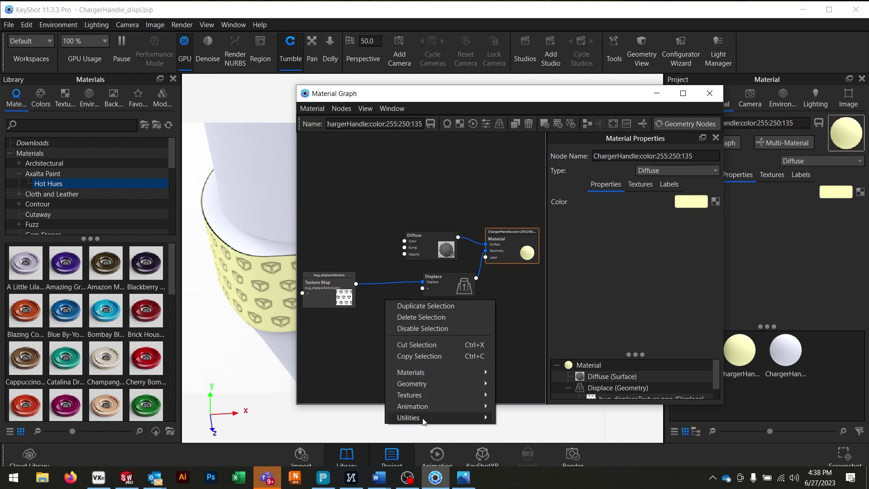
{"action": "mouse_move", "coordinate": [428, 420]}
{"action": "left_click", "coordinate": [525, 433]}
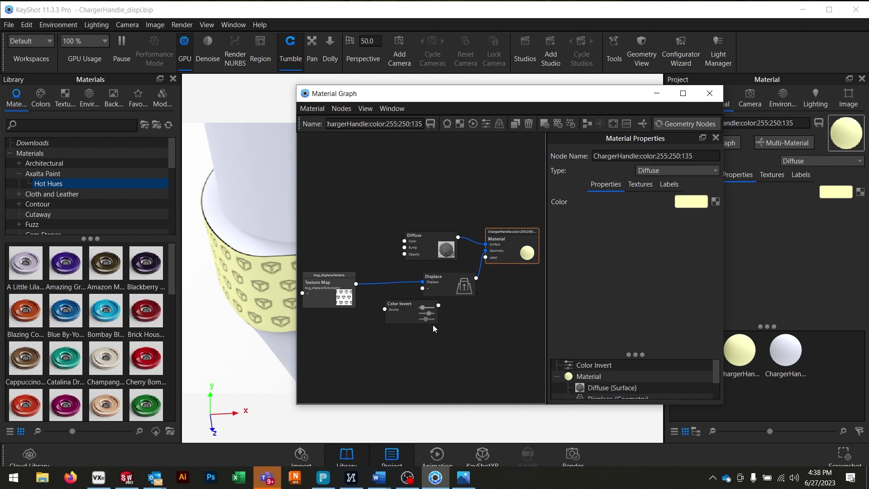
{"action": "left_click_drag", "start_coordinate": [391, 300], "coordinate": [379, 288]}
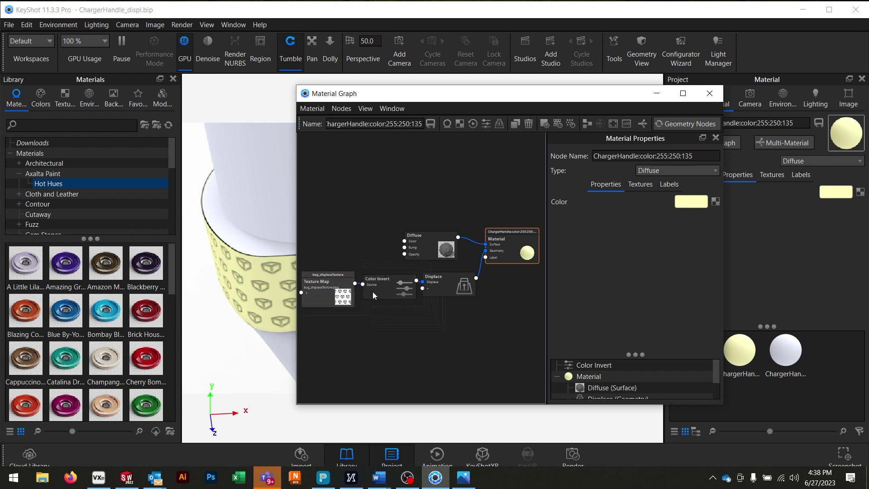
Connect the bug_displaceTexture map to the Color Invert source and the Color Invert output to the Displace node's Displace input.
{"action": "scroll", "coordinate": [373, 291], "scroll_direction": "up", "scroll_amount": 2}
{"action": "middle_click_drag", "start_coordinate": [363, 283], "coordinate": [400, 256]}
{"action": "scroll", "coordinate": [400, 256], "scroll_direction": "up", "scroll_amount": 1}
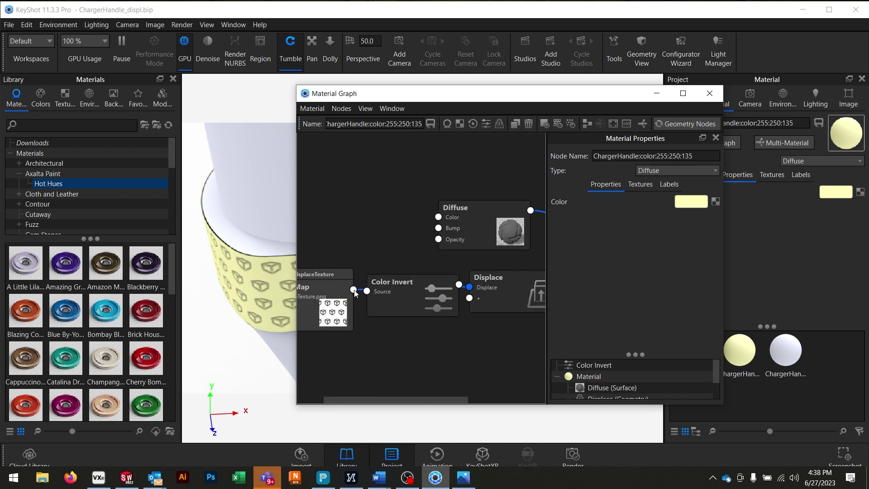
{"action": "left_click_drag", "start_coordinate": [367, 295], "coordinate": [366, 290]}
{"action": "left_click_drag", "start_coordinate": [462, 291], "coordinate": [469, 286]}
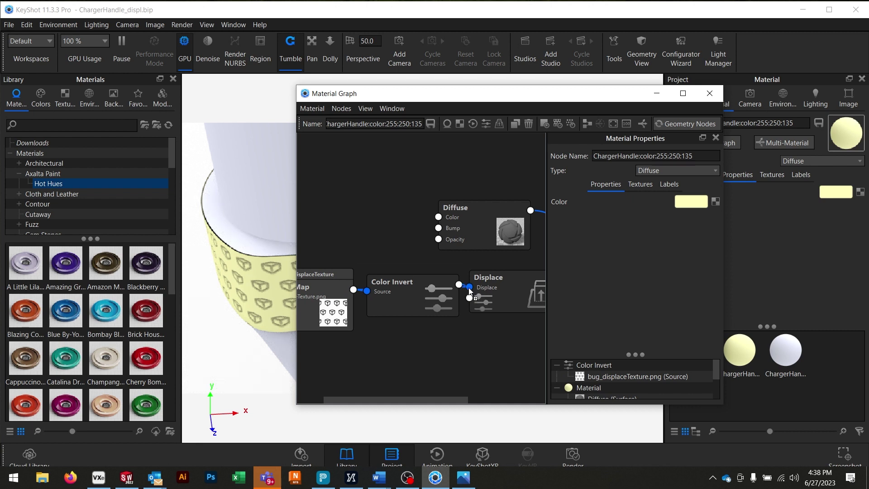
{"action": "scroll", "coordinate": [433, 300], "scroll_direction": "down", "scroll_amount": 2}
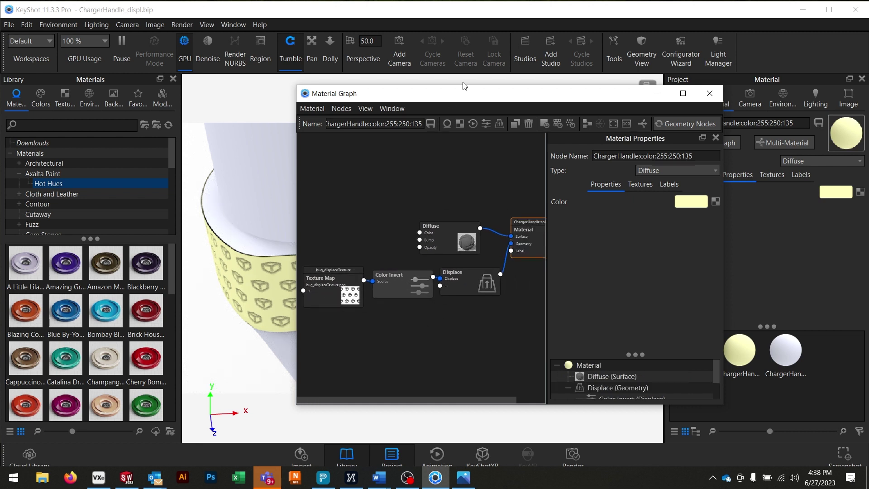
{"action": "left_click_drag", "start_coordinate": [464, 86], "coordinate": [548, 90]}
Preview the Texture Map output and the Color Invert output on the yellow band to compare the original and inverted patterns.
{"action": "left_click", "coordinate": [409, 283]}
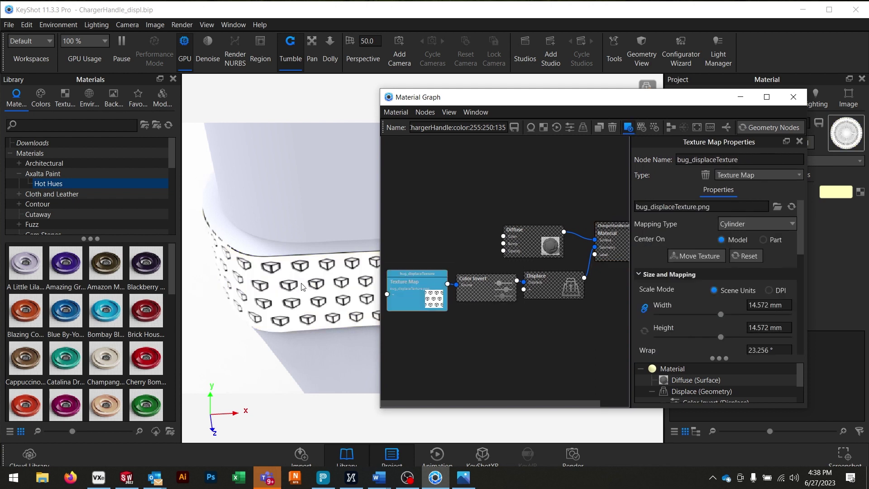
{"action": "left_click", "coordinate": [491, 285]}
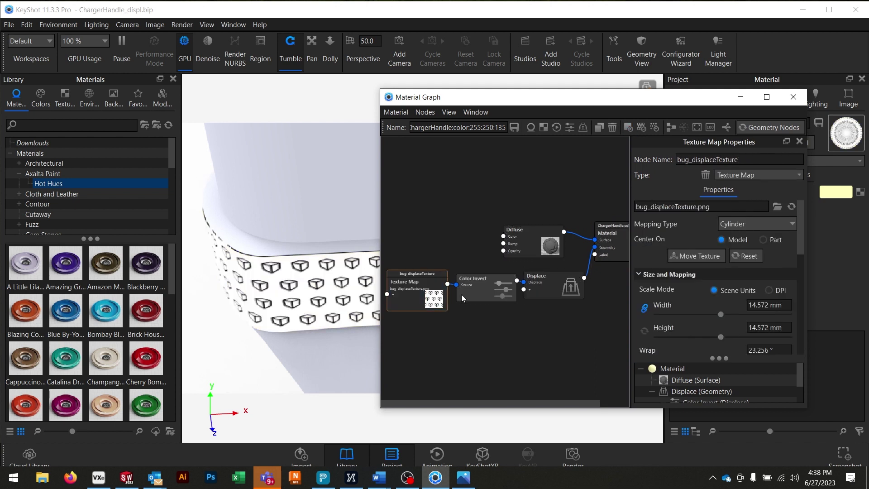
{"action": "left_click", "coordinate": [485, 287]}
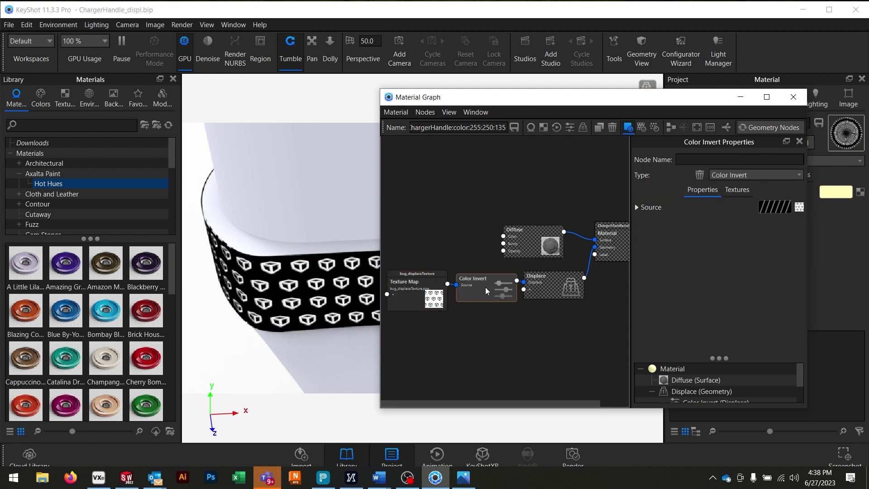
{"action": "left_click", "coordinate": [512, 342]}
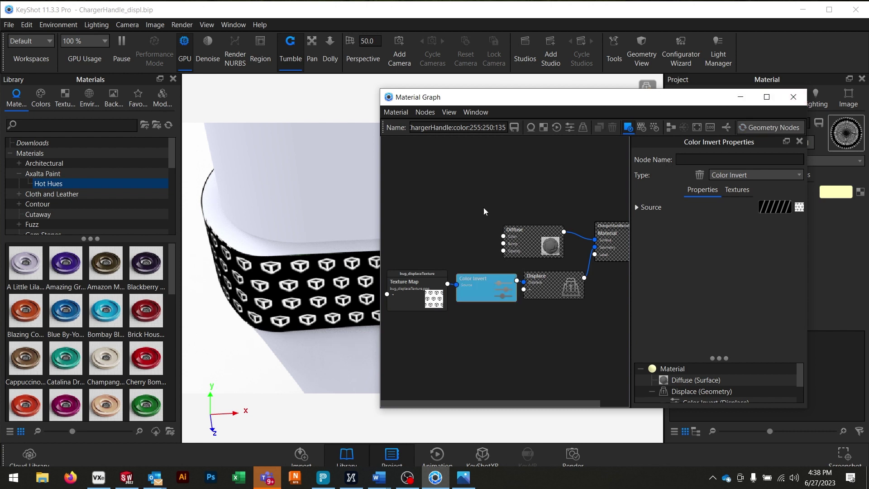
Leave the node preview, execute the geometry nodes to apply the inverted cube displacement, and view the whole handle.
{"action": "left_click", "coordinate": [473, 262]}
{"action": "left_click", "coordinate": [487, 278]}
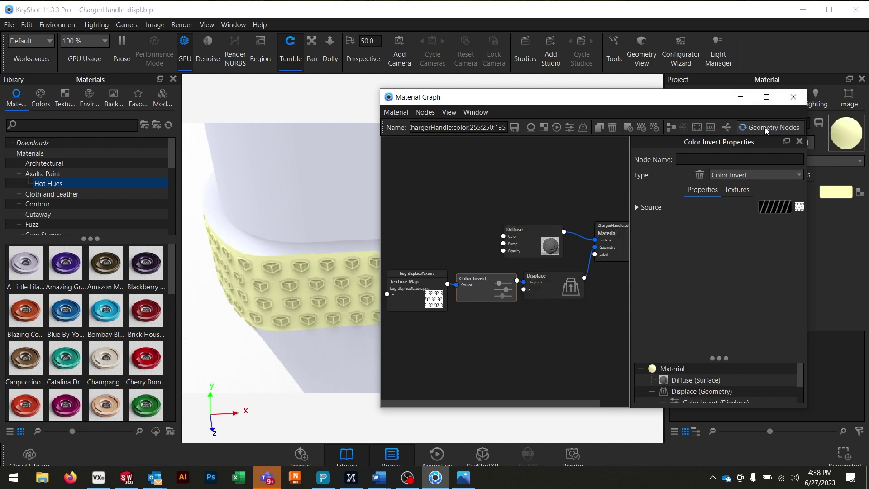
{"action": "left_click", "coordinate": [741, 96]}
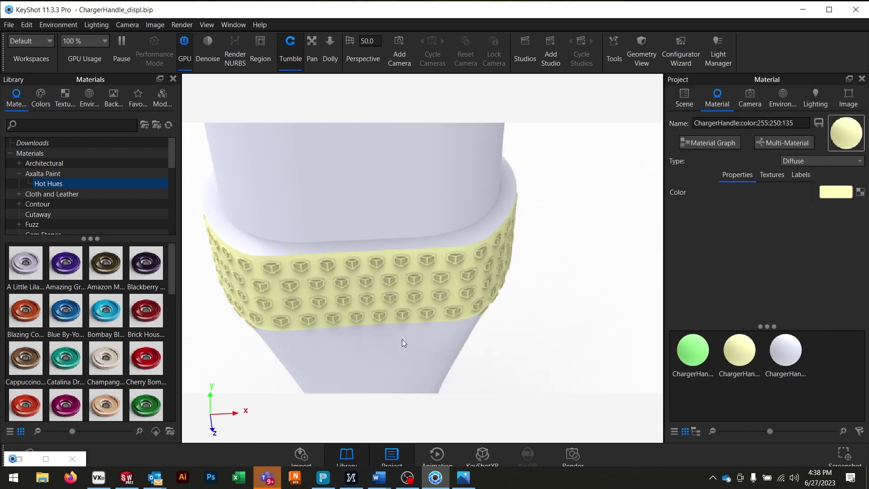
{"action": "left_click_drag", "start_coordinate": [402, 339], "coordinate": [307, 293]}
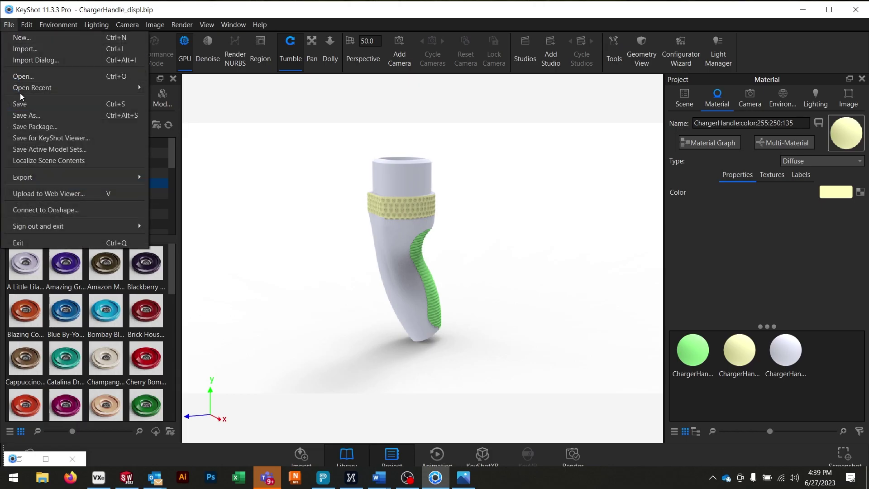
Export the handle to 3MF as ChargerHandle_displ.3mf in the Keyshot Displacement Basics folder, replacing the existing file.
{"action": "key", "text": "shift+p"}
{"action": "key", "text": "shift+p"}
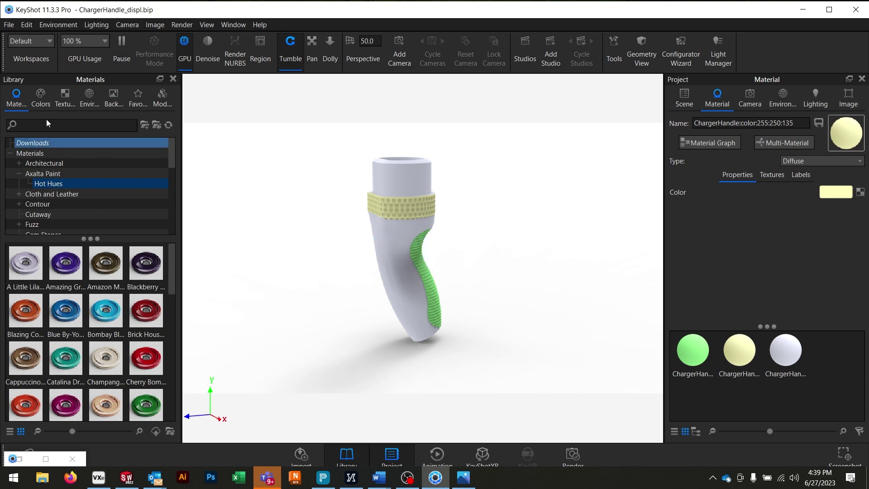
{"action": "left_click", "coordinate": [9, 24]}
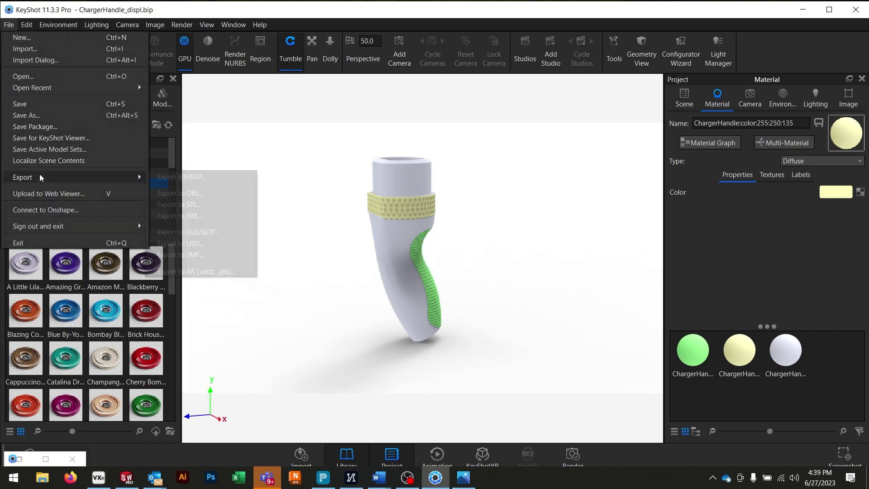
{"action": "left_click", "coordinate": [200, 255]}
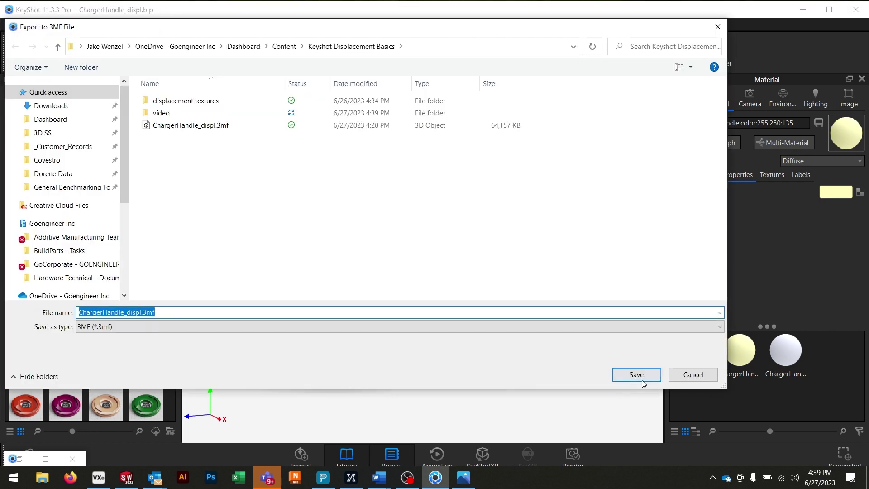
{"action": "left_click", "coordinate": [635, 375]}
{"action": "left_click", "coordinate": [459, 240]}
{"action": "left_click", "coordinate": [450, 310]}
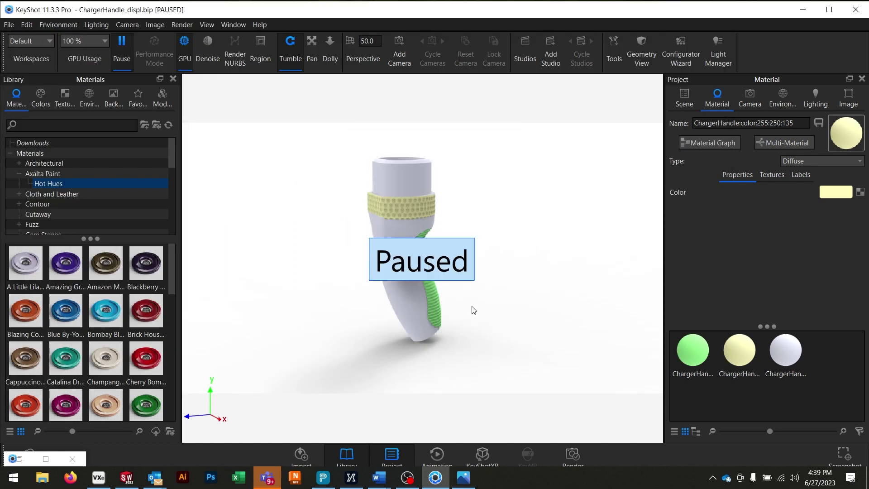
Switch to GrabCAD Print Pro and add ChargerHandle_displ.3mf from the Keyshot Displacement Basics folder to the tray.
{"action": "key", "text": "alt+Tab"}
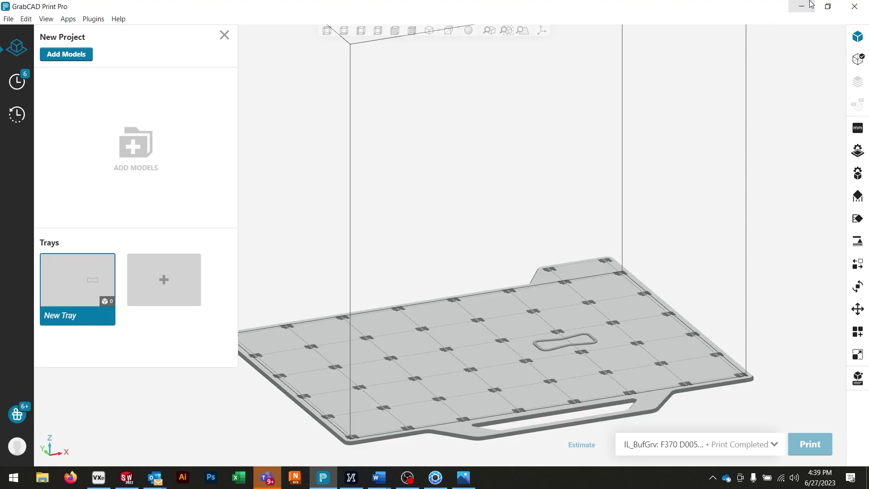
{"action": "left_click", "coordinate": [40, 477]}
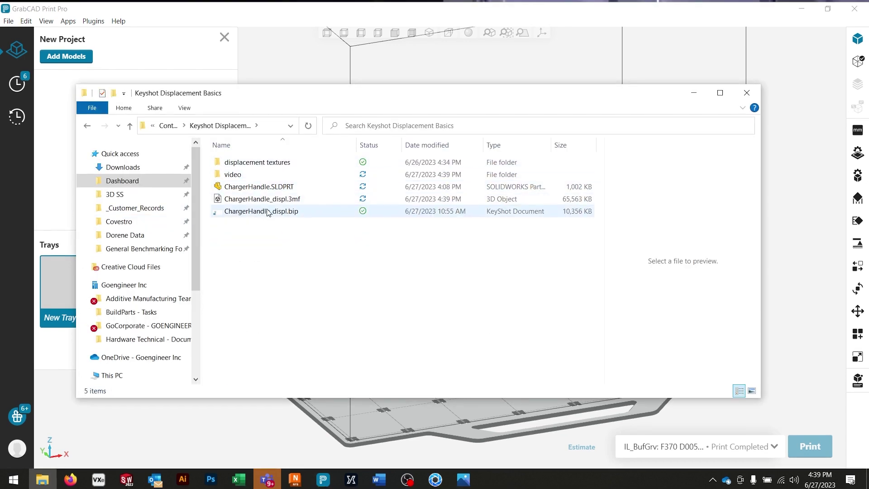
{"action": "left_click", "coordinate": [256, 200]}
{"action": "left_click_drag", "start_coordinate": [256, 200], "coordinate": [593, 321]}
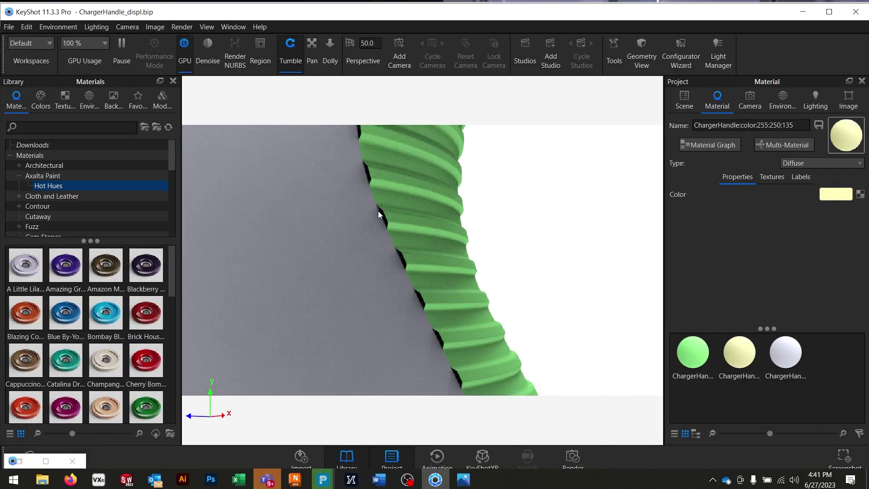
Examine the edges of the displaced green grip and yellow band up close in KeyShot where they meet the handle body.
{"action": "left_click_drag", "start_coordinate": [391, 214], "coordinate": [330, 201]}
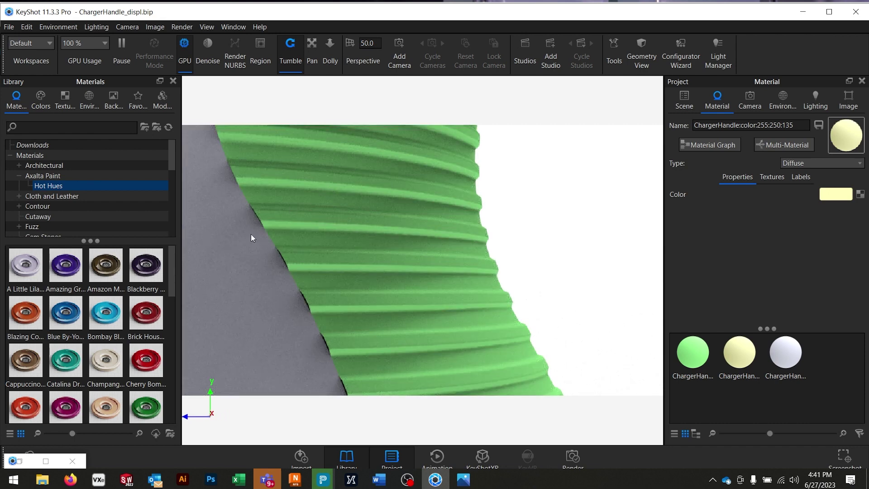
{"action": "left_click_drag", "start_coordinate": [302, 331], "coordinate": [295, 251]}
{"action": "left_click_drag", "start_coordinate": [352, 231], "coordinate": [423, 224]}
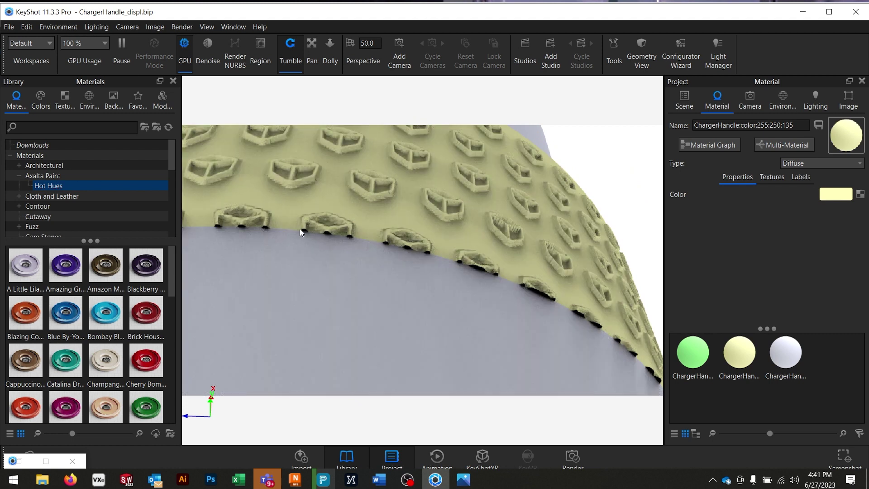
{"action": "scroll", "coordinate": [569, 286], "scroll_direction": "down", "scroll_amount": 10}
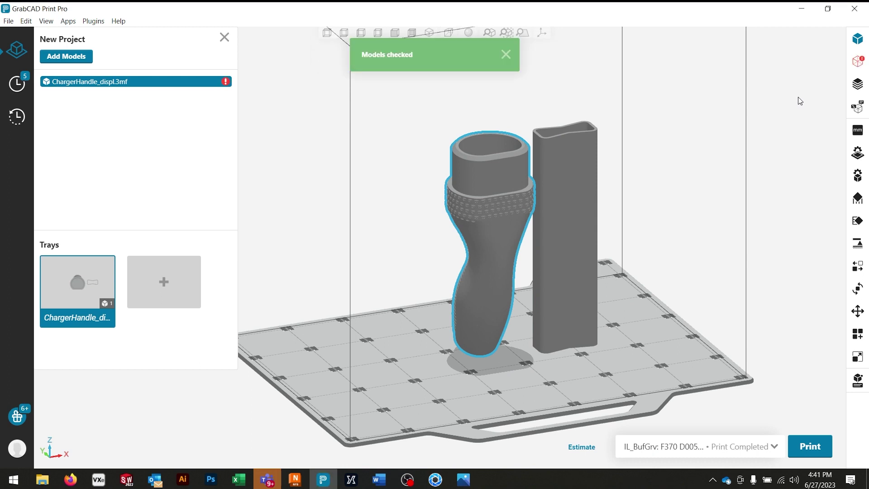
Repair all models in GrabCAD Print Pro's Analysis Mode, leave that mode, and inspect the repaired charger handle on the tray.
{"action": "left_click", "coordinate": [857, 61]}
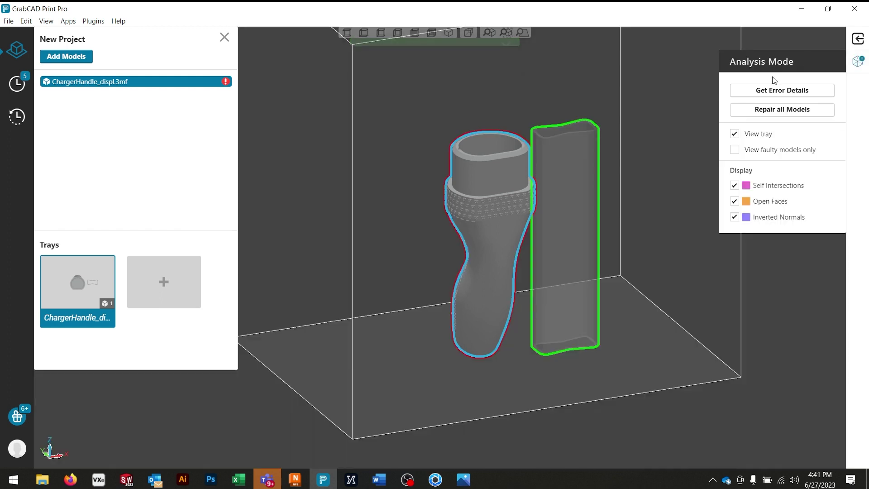
{"action": "left_click", "coordinate": [814, 112]}
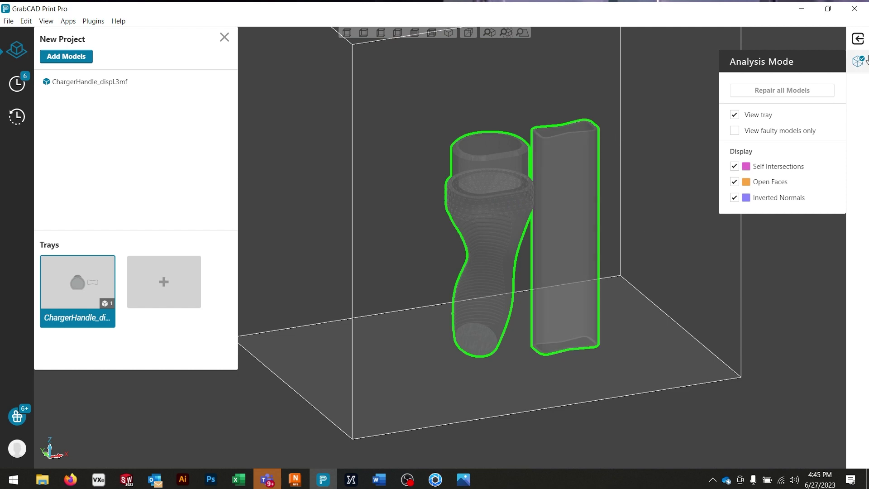
{"action": "left_click", "coordinate": [857, 39]}
{"action": "left_click", "coordinate": [498, 272]}
{"action": "scroll", "coordinate": [497, 272], "scroll_direction": "up", "scroll_amount": 2}
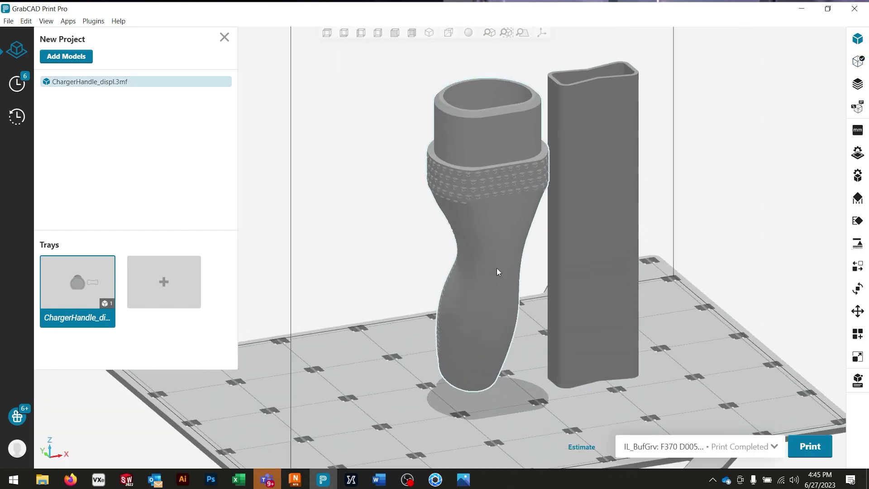
{"action": "scroll", "coordinate": [472, 245], "scroll_direction": "down", "scroll_amount": 3}
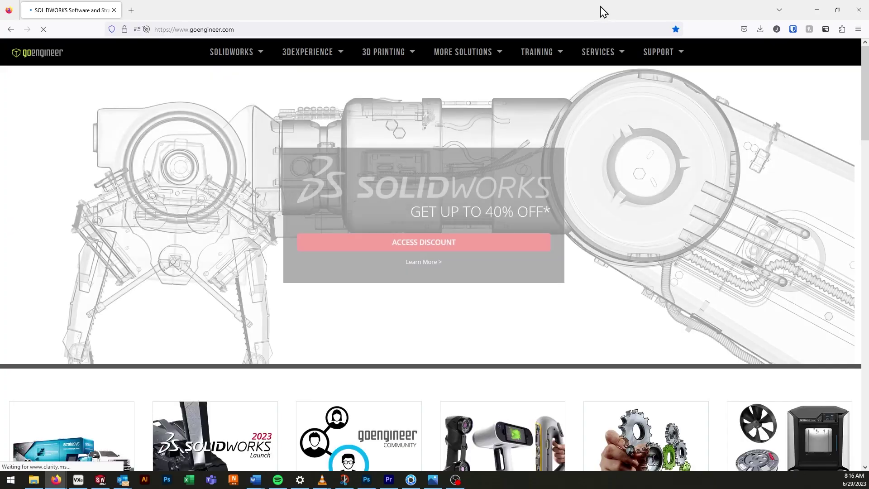
Look through the GoEngineer home page down to the customer portal and show its list of 3D printer technologies.
{"action": "scroll", "coordinate": [757, 158], "scroll_direction": "down", "scroll_amount": 6}
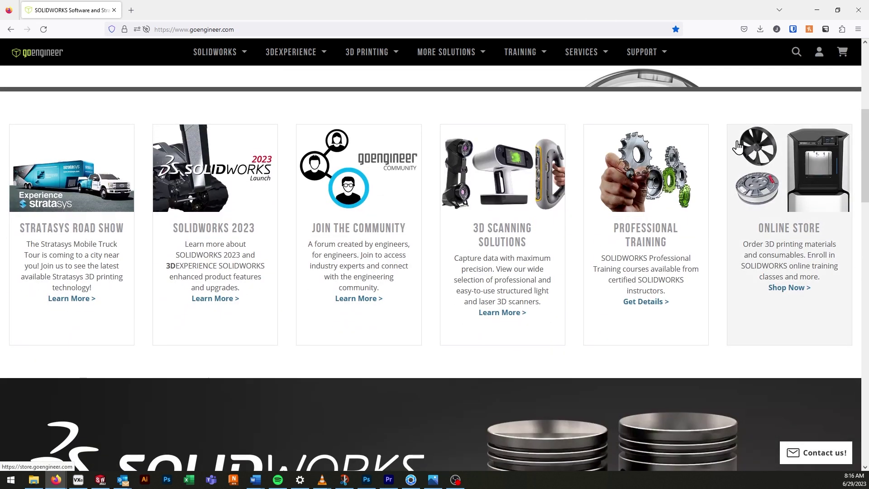
{"action": "scroll", "coordinate": [738, 145], "scroll_direction": "down", "scroll_amount": 16}
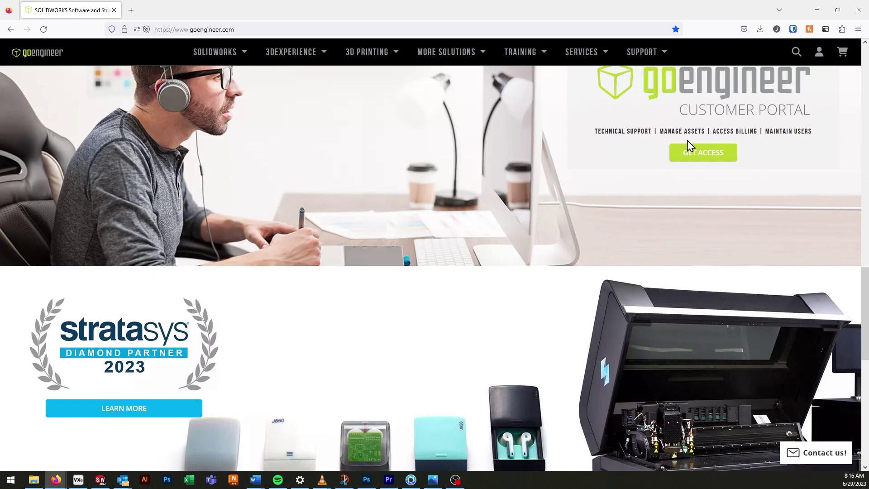
{"action": "mouse_move", "coordinate": [377, 61]}
{"action": "mouse_move", "coordinate": [378, 85]}
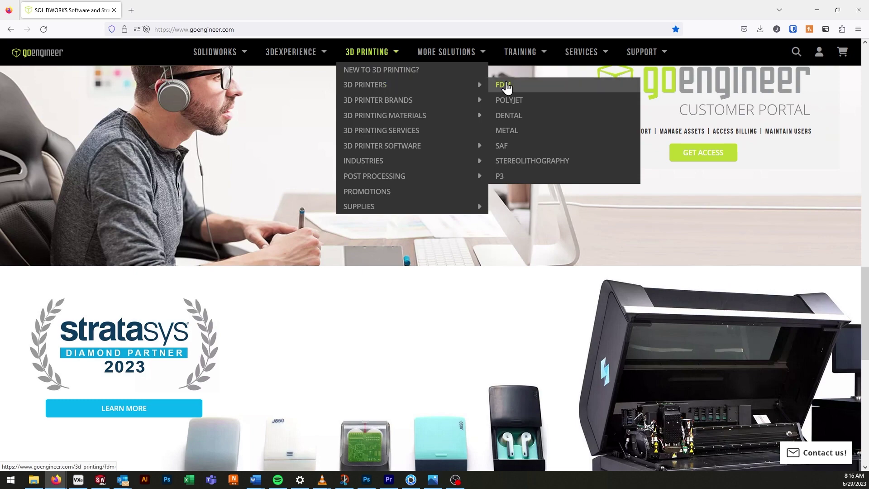